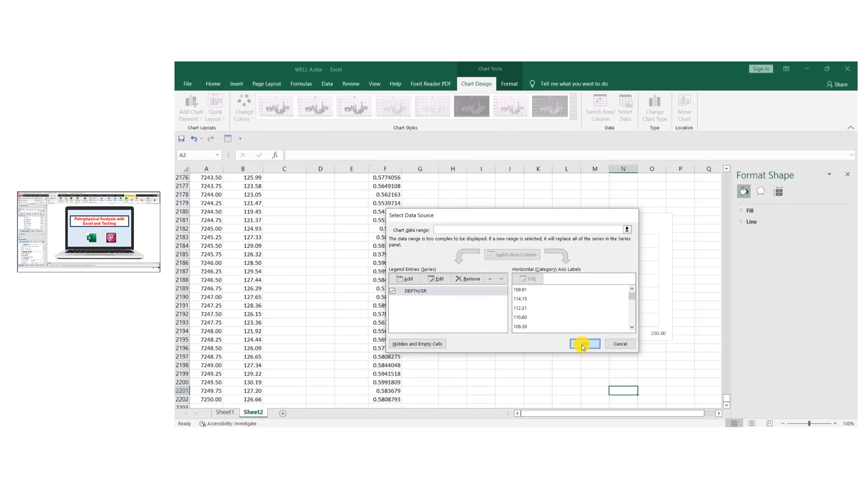
# Enlarge the DEPTH/GR chart vertically by extending both its lower and upper edges
pyautogui.click(584, 345)
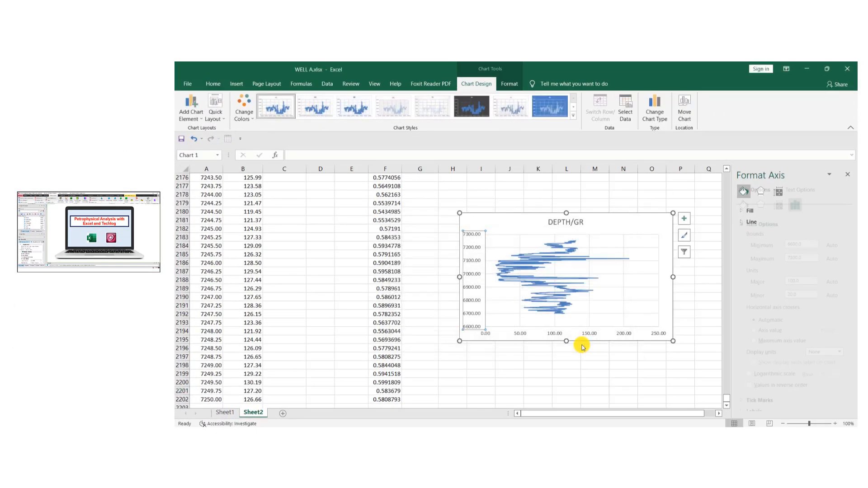
pyautogui.moveTo(566, 342); pyautogui.dragTo(566, 390)
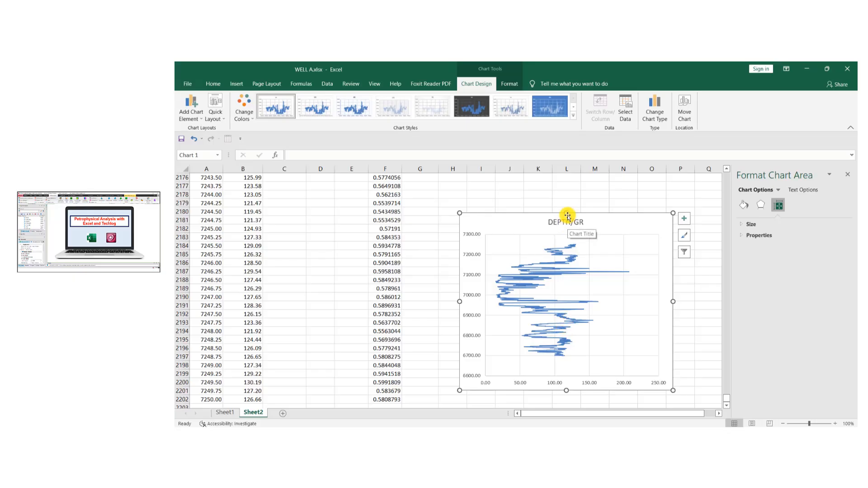
pyautogui.moveTo(566, 213); pyautogui.dragTo(566, 183)
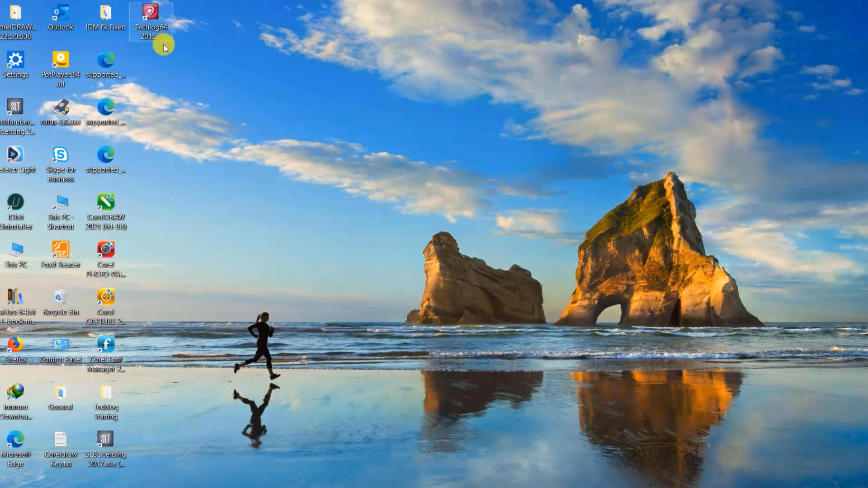
# Switch to Techlog64 2015.3 and start it with the Default licence profile and all Techlog modules
pyautogui.doubleClick(155, 12)
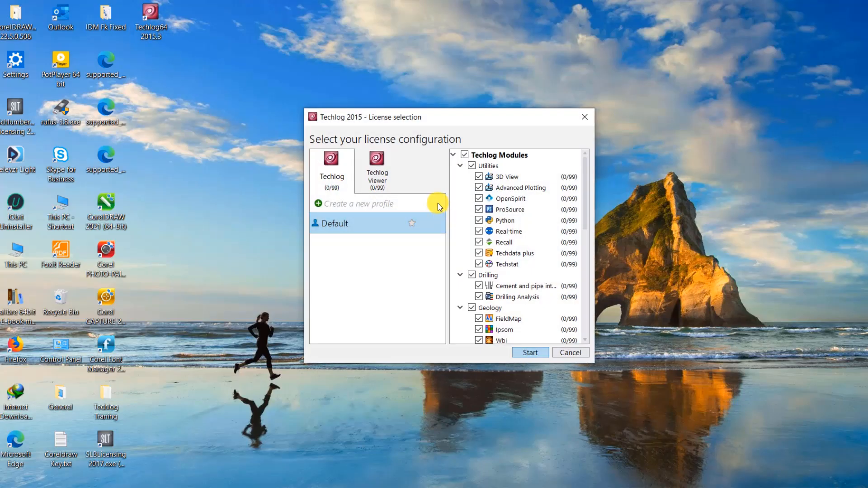
pyautogui.click(531, 352)
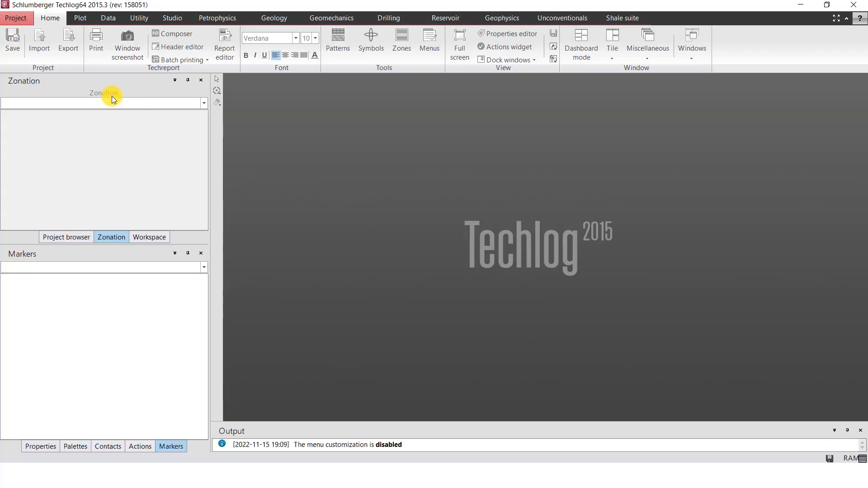
# Start a new project and name it Techlog Training
pyautogui.click(22, 22)
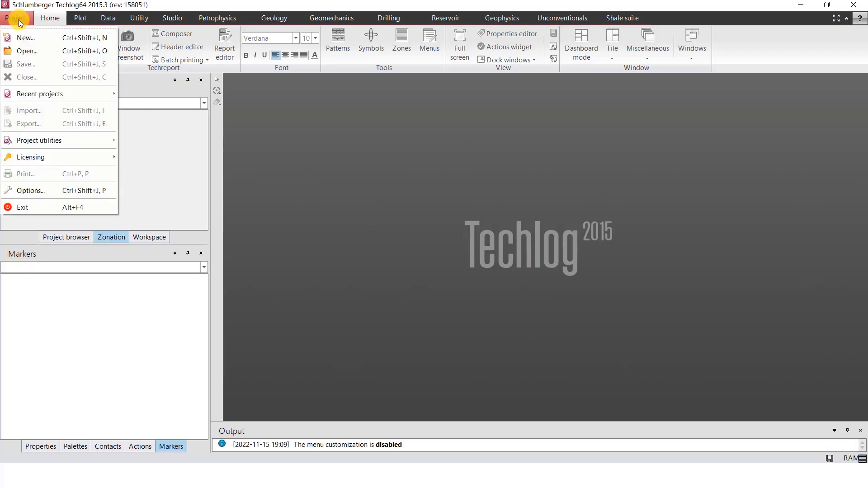
pyautogui.click(34, 38)
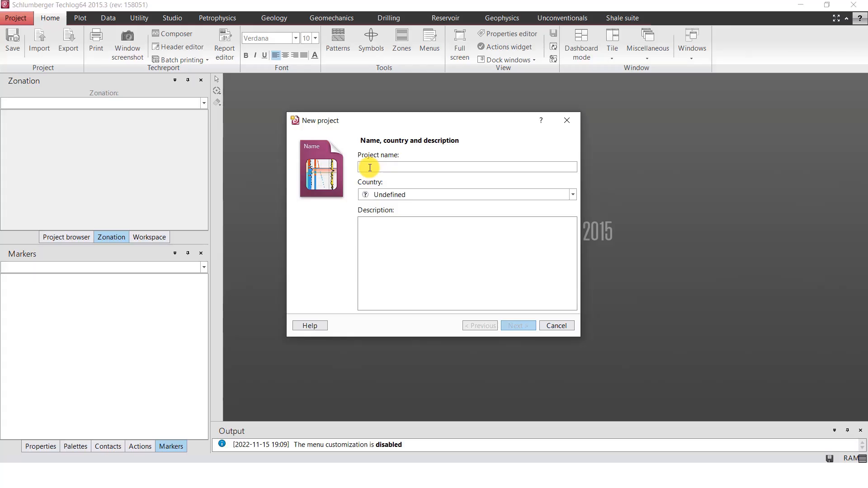
pyautogui.write('Techlog Training')
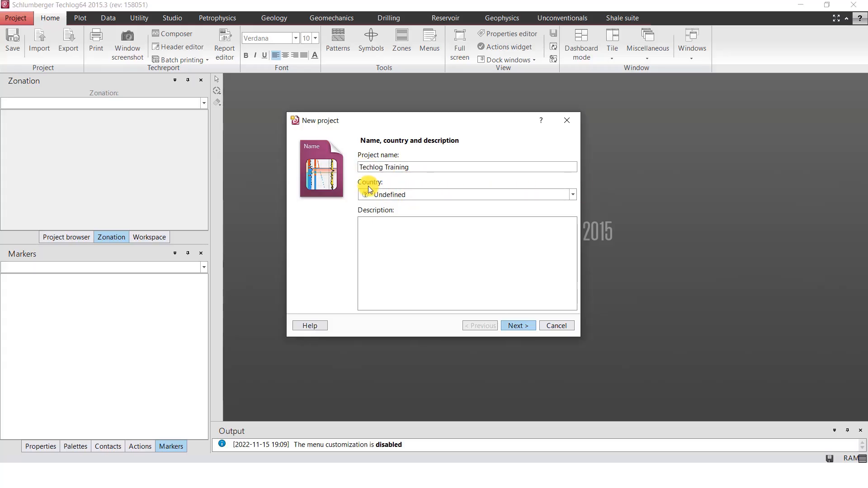
# Set the new project's country to Nigeria
pyautogui.click(573, 195)
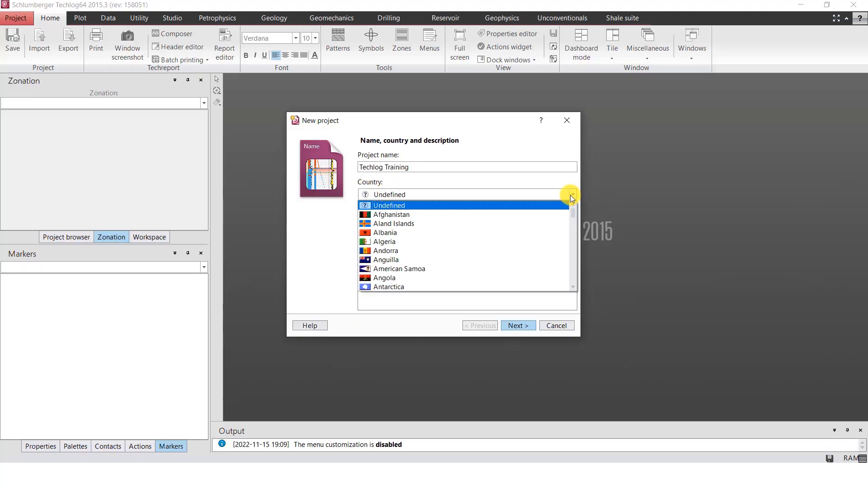
pyautogui.scroll(-12, 433, 238)
pyautogui.scroll(4, 426, 234)
pyautogui.scroll(-1, 425, 231)
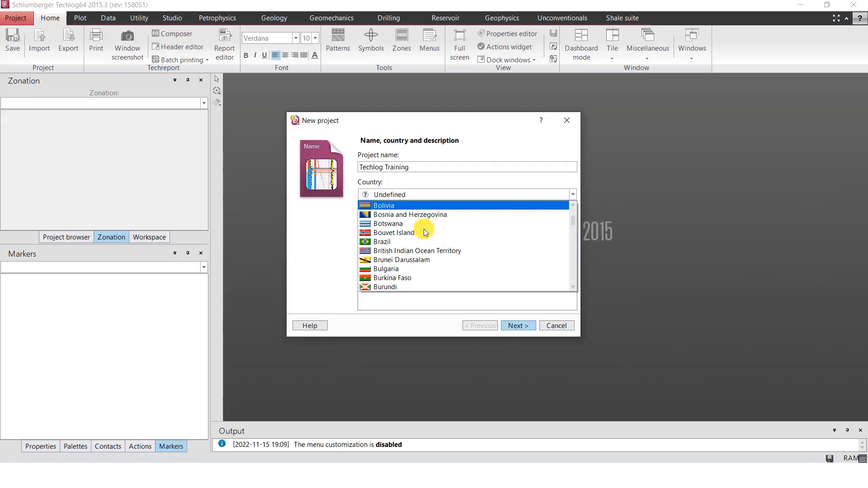
pyautogui.scroll(-20, 407, 240)
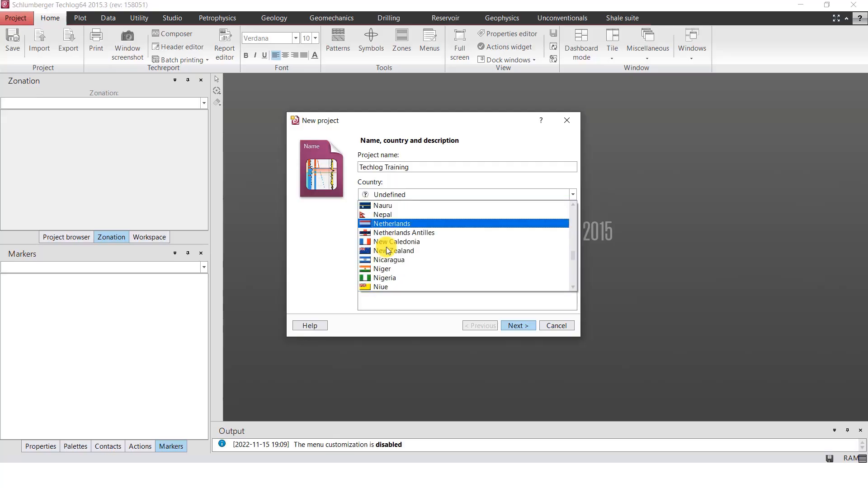
pyautogui.click(405, 278)
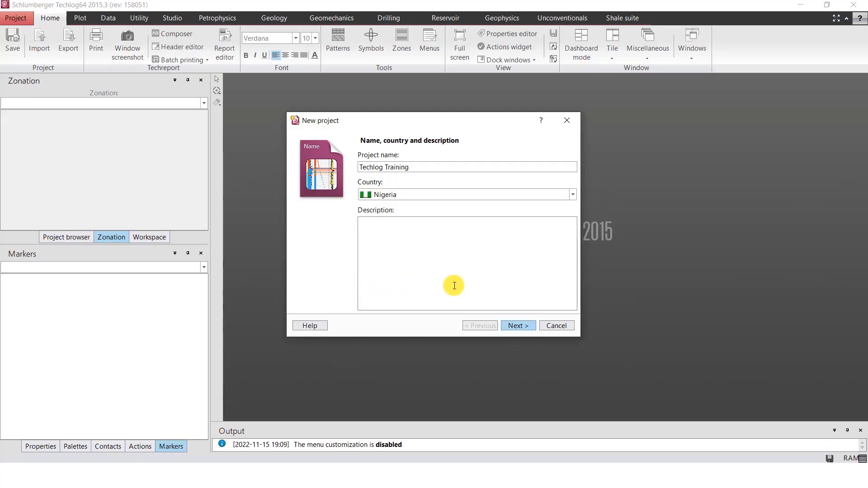
# Finish creating the project with the default folder, status and unit system, without connecting to a Studio repository
pyautogui.click(518, 326)
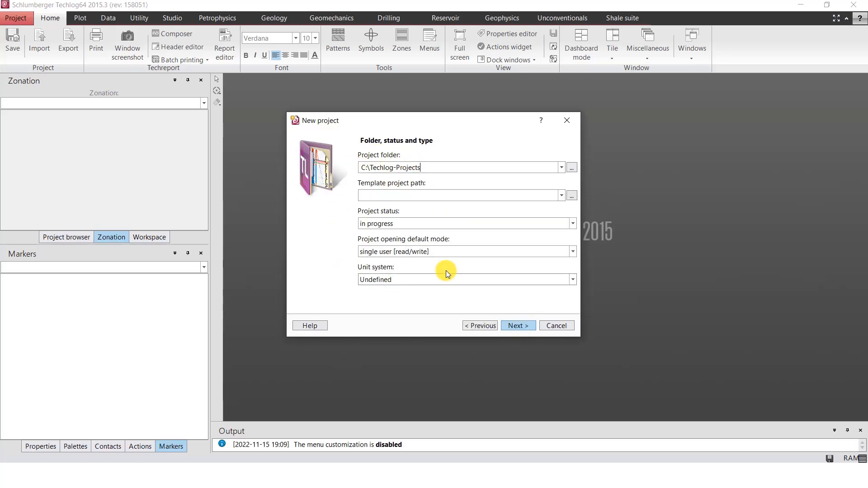
pyautogui.click(518, 326)
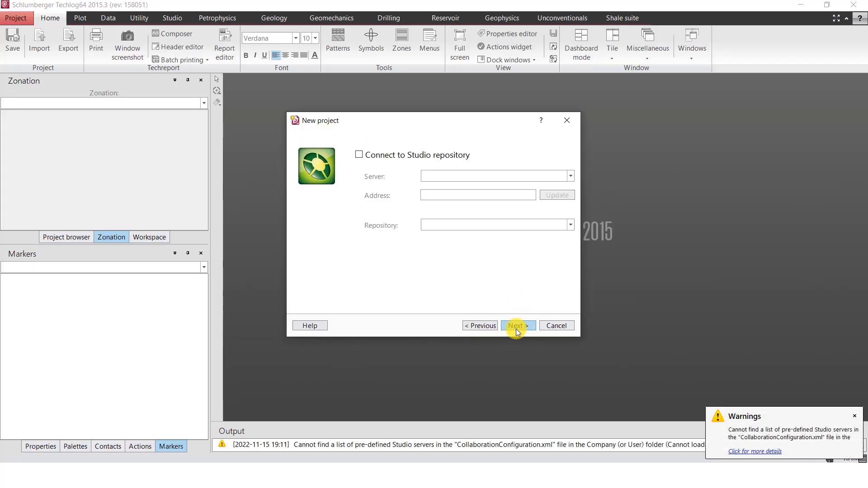
pyautogui.click(516, 327)
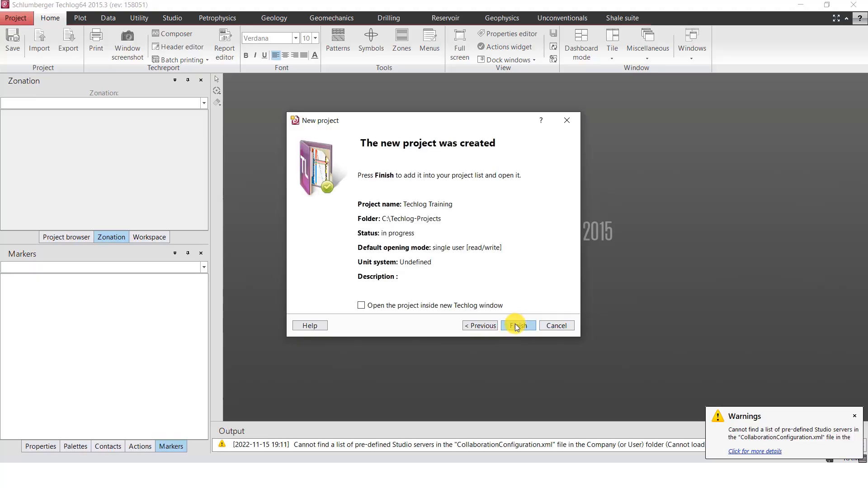
pyautogui.click(516, 326)
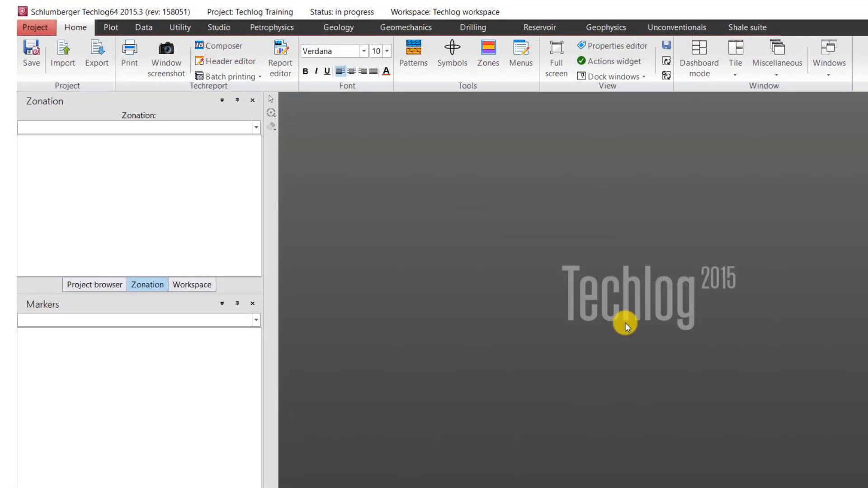
# Open an empty LogView layout and close it again
pyautogui.click(108, 28)
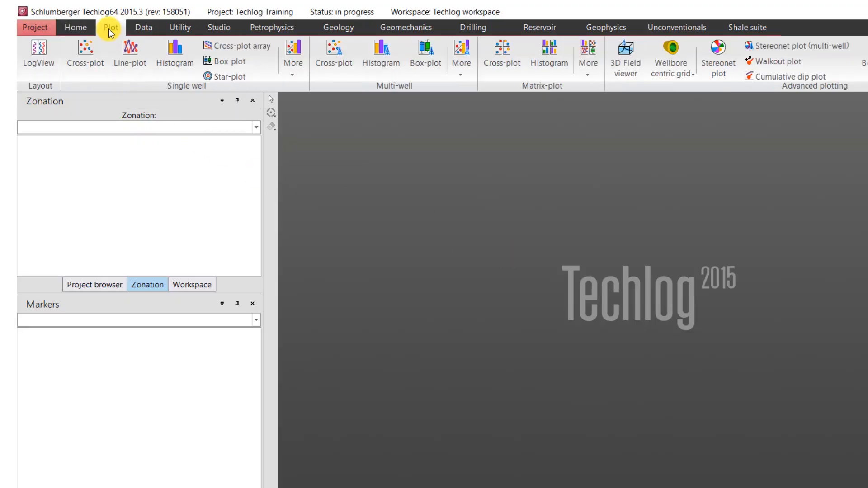
pyautogui.click(41, 59)
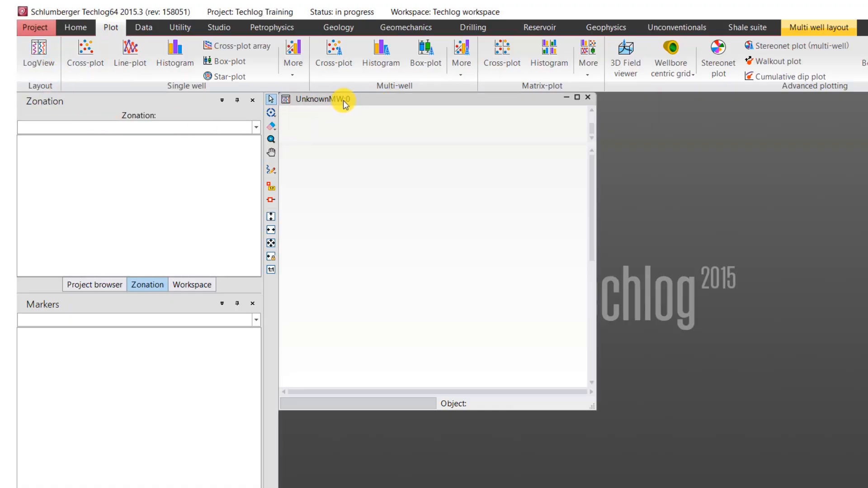
pyautogui.click(588, 97)
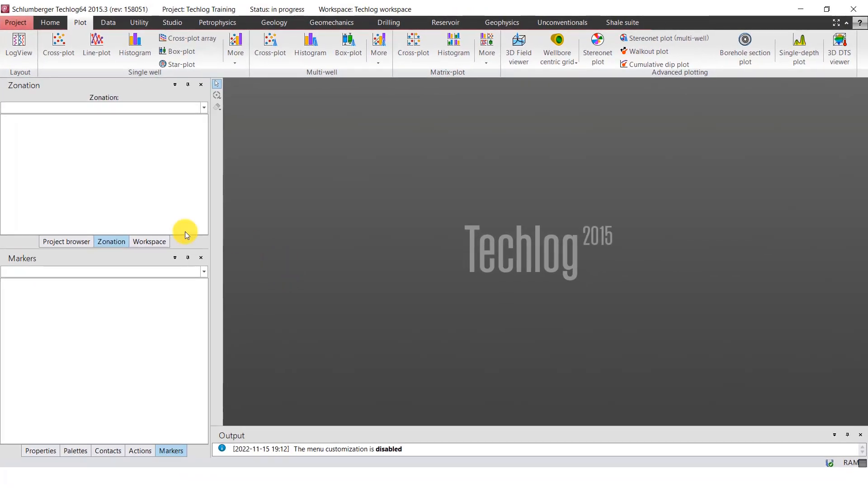
# Look through the Project browser and Zonation views, and display the Properties view
pyautogui.click(74, 241)
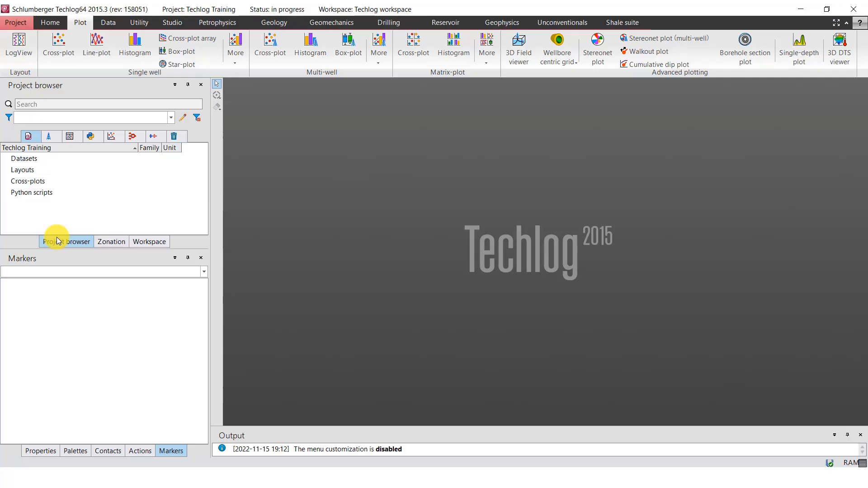
pyautogui.click(112, 246)
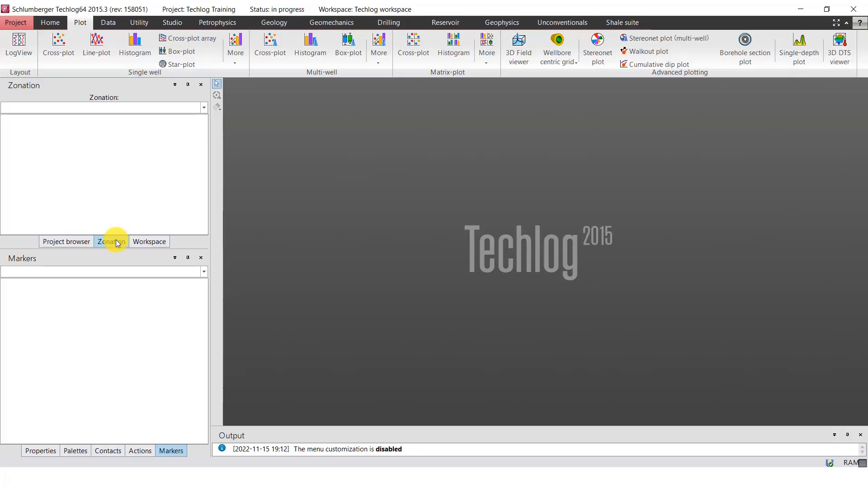
pyautogui.click(41, 452)
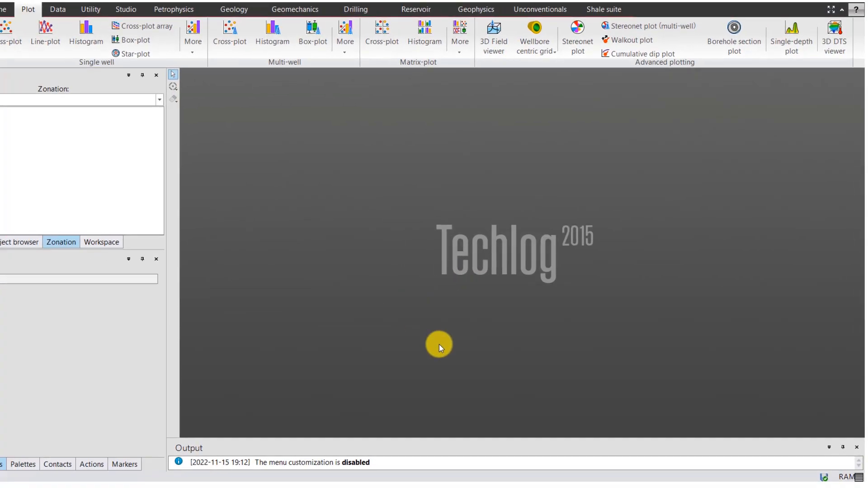
# Enlarge the Output area to view its log messages, and reduce it to a moderate height
pyautogui.moveTo(441, 426); pyautogui.dragTo(444, 343)
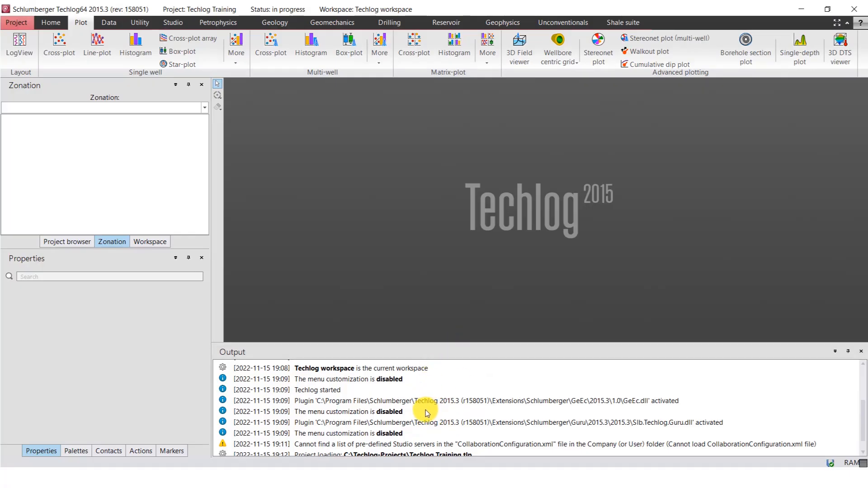
pyautogui.moveTo(482, 343); pyautogui.dragTo(486, 388)
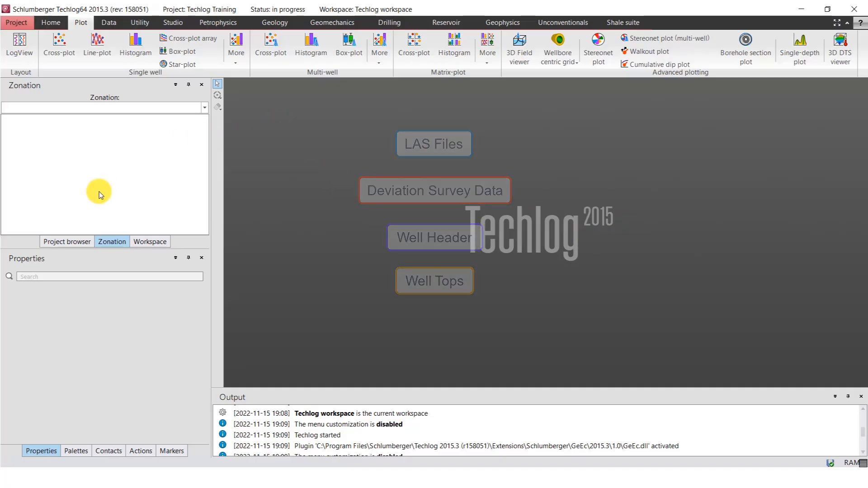
# Show the project's contents, start a file import and browse to the Desktop folder Techlog Training > Las File
pyautogui.click(68, 242)
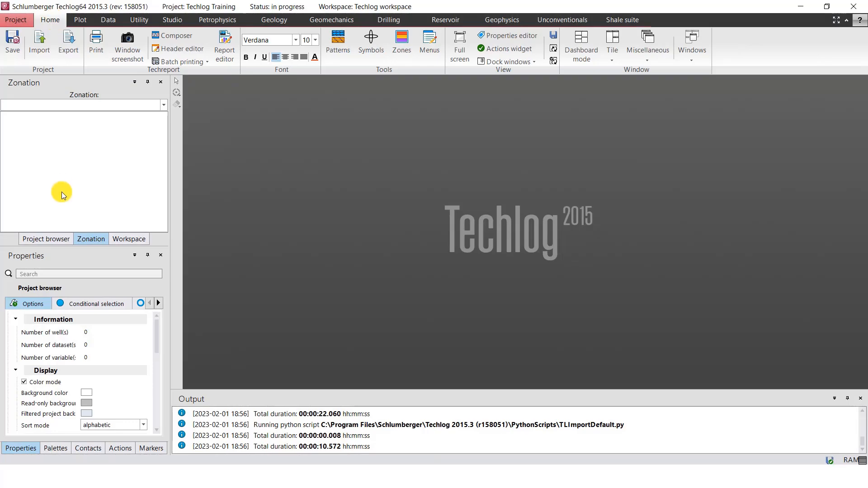
pyautogui.click(48, 239)
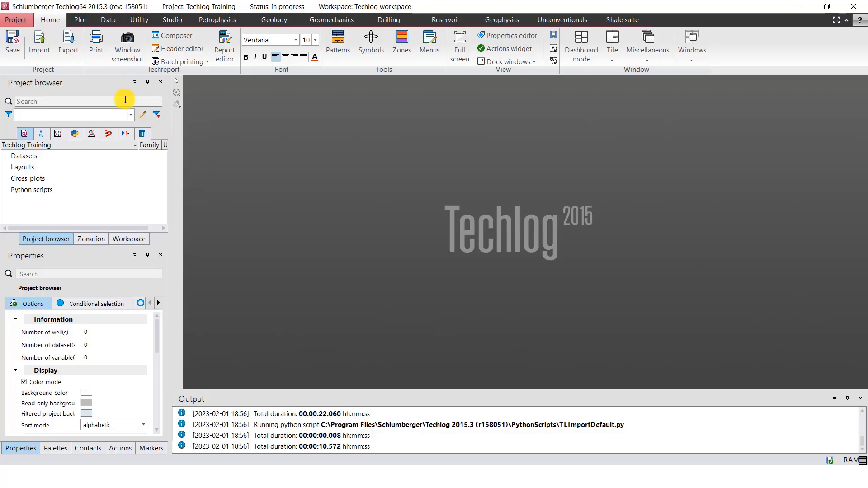
pyautogui.click(40, 43)
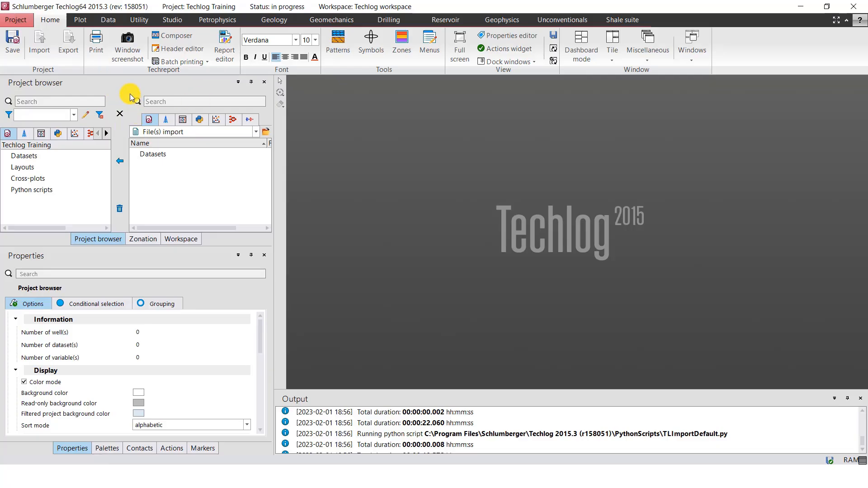
pyautogui.click(267, 133)
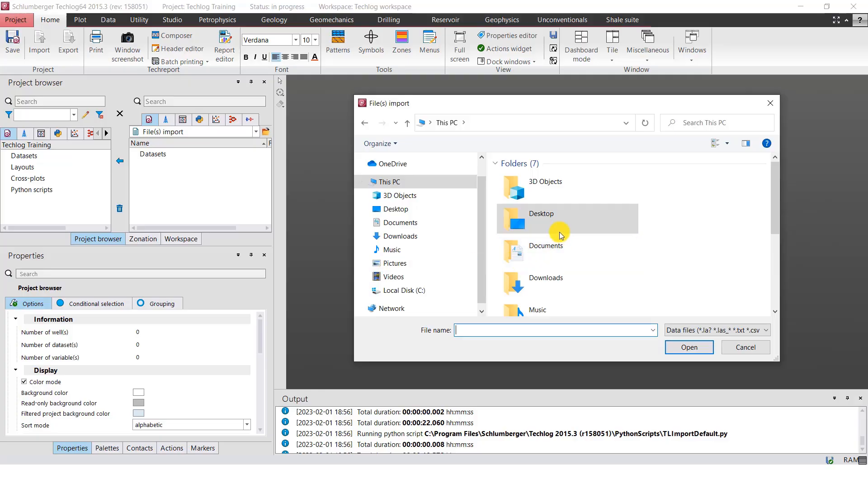
pyautogui.doubleClick(553, 221)
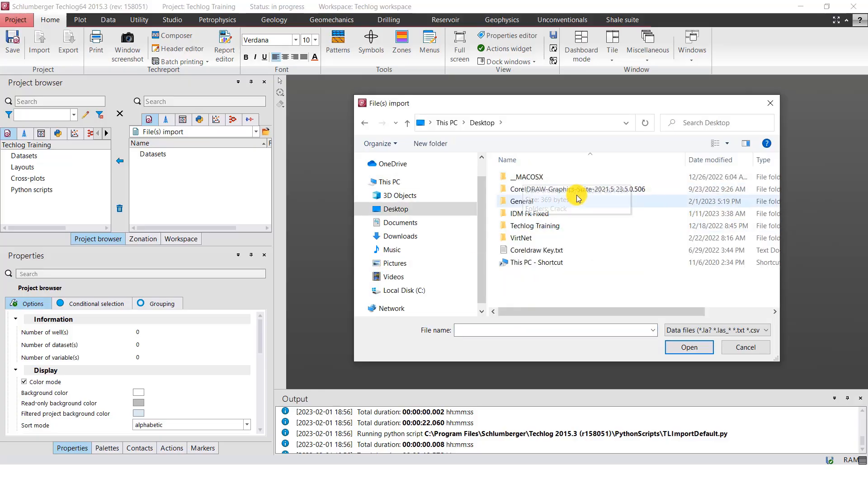
pyautogui.doubleClick(549, 226)
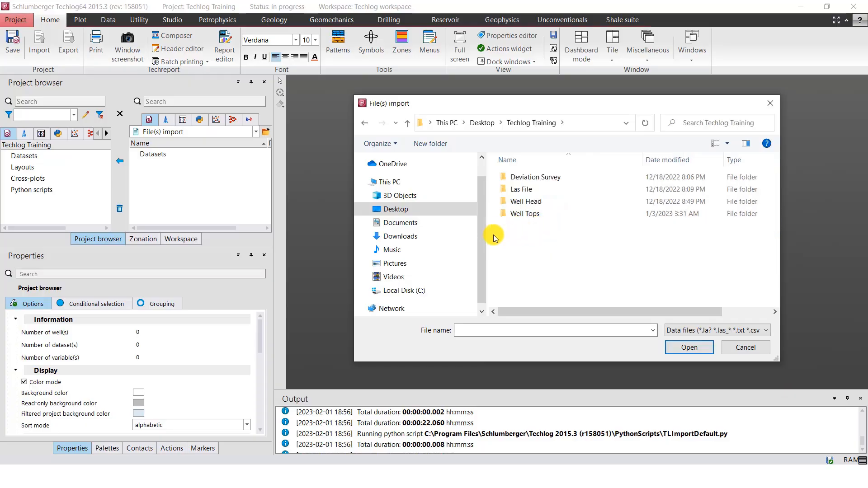
pyautogui.doubleClick(527, 190)
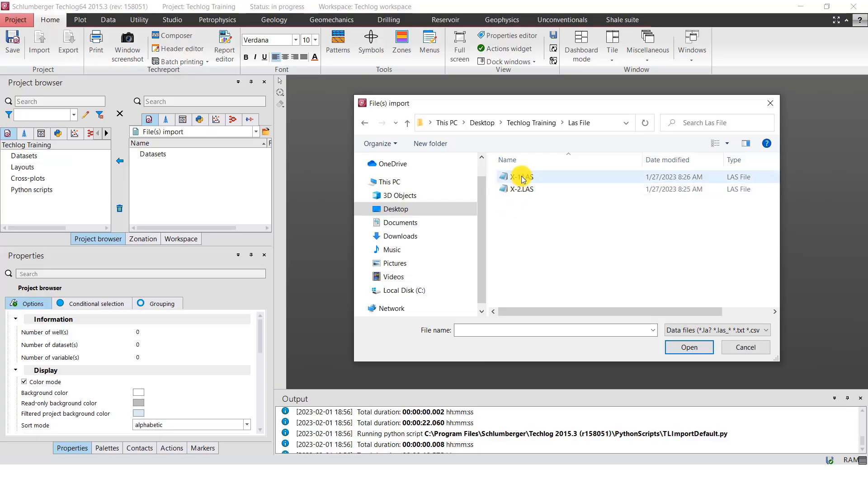
# Load both LAS files, X-1.LAS and X-2.LAS, into the file import list
pyautogui.click(522, 179)
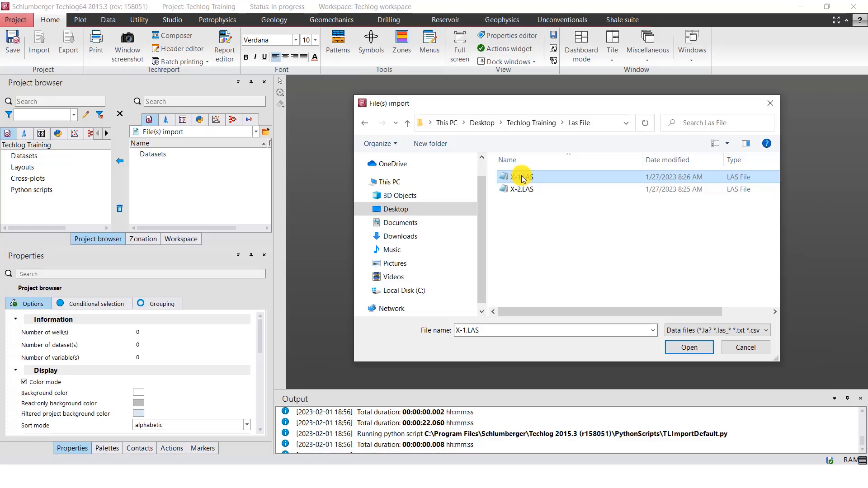
pyautogui.keyDown('ctrl'); pyautogui.click(532, 190); pyautogui.keyUp('ctrl')
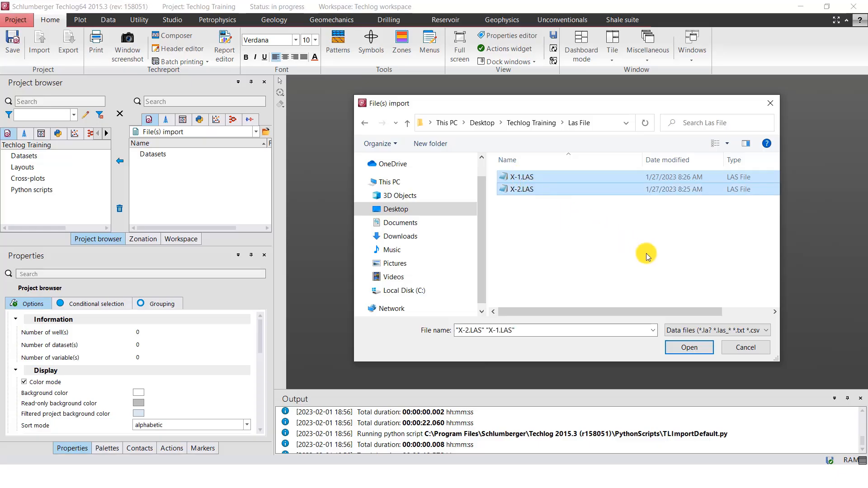
pyautogui.click(688, 347)
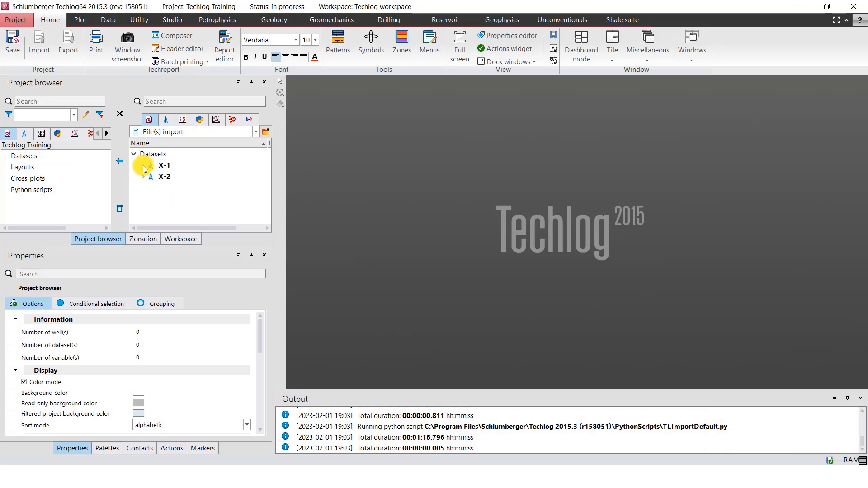
# Look through the variables of the X-1 and X-2 datasets in the file import list, and collapse both wells
pyautogui.click(152, 176)
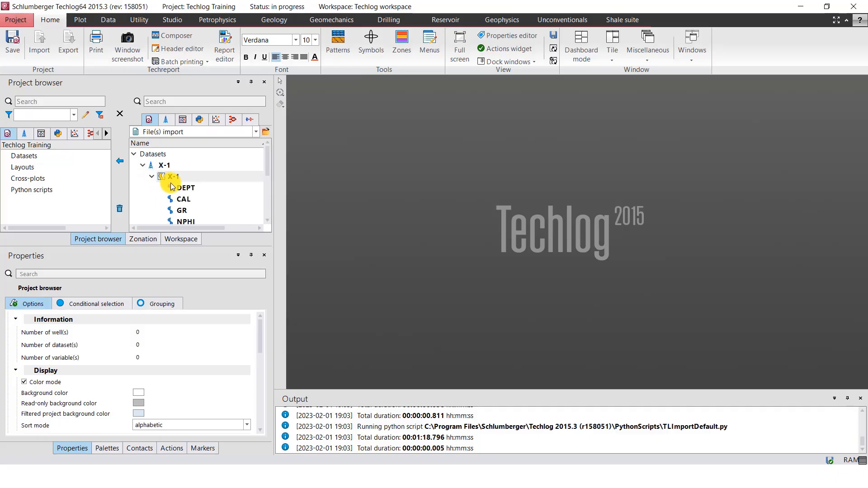
pyautogui.scroll(-1, 189, 193)
pyautogui.scroll(1, 188, 187)
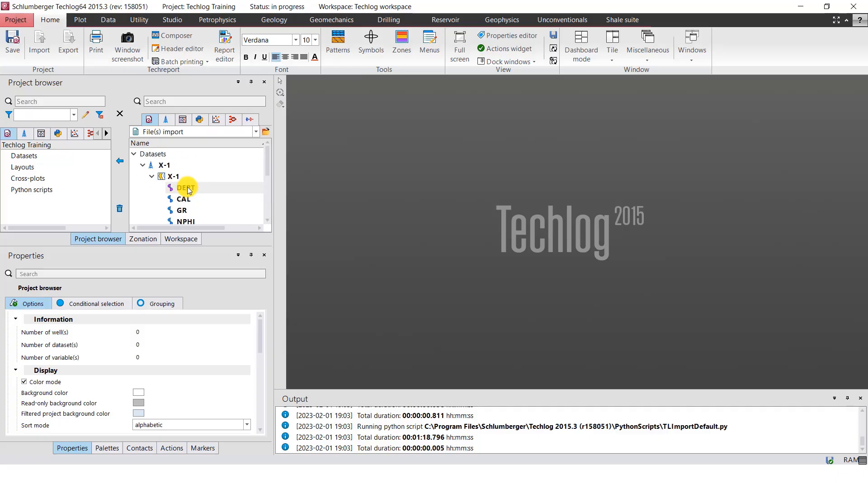
pyautogui.scroll(-1, 186, 181)
pyautogui.scroll(1, 187, 179)
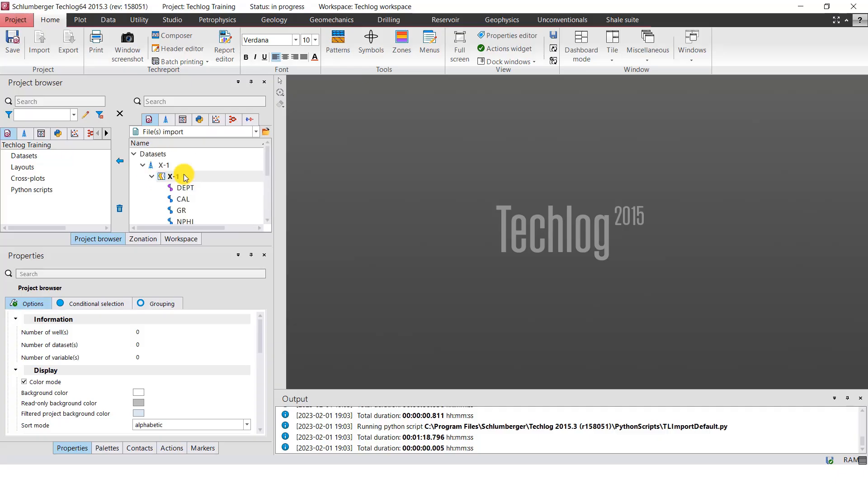
pyautogui.click(153, 177)
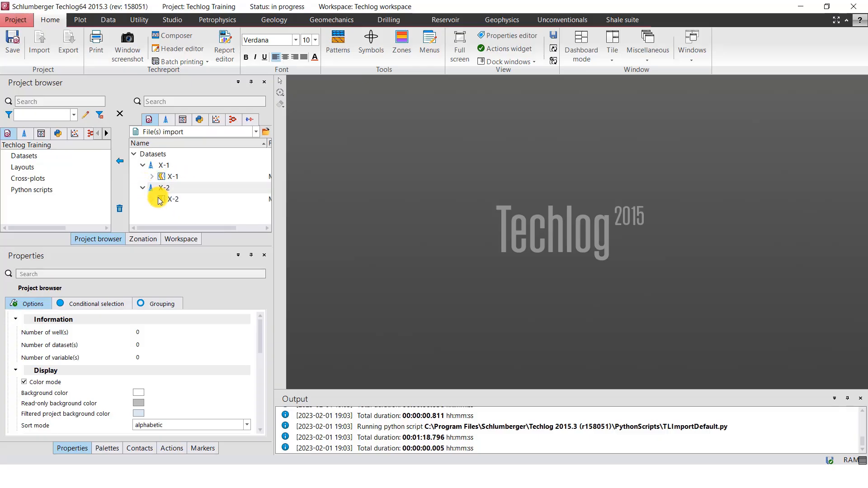
pyautogui.click(143, 189)
pyautogui.scroll(-2, 161, 199)
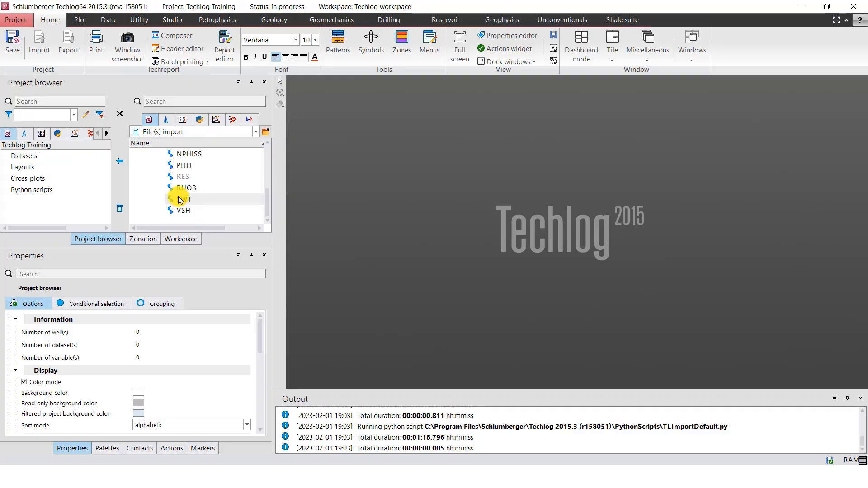
pyautogui.scroll(2, 177, 197)
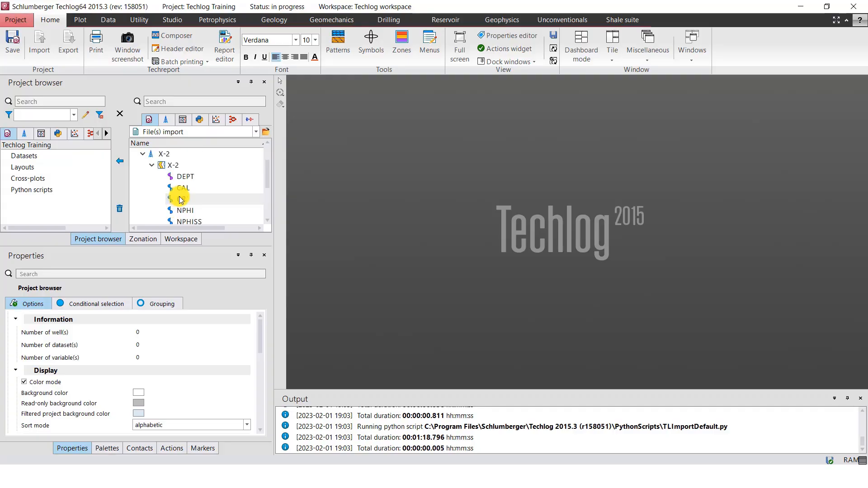
pyautogui.click(152, 166)
pyautogui.click(143, 165)
pyautogui.click(143, 176)
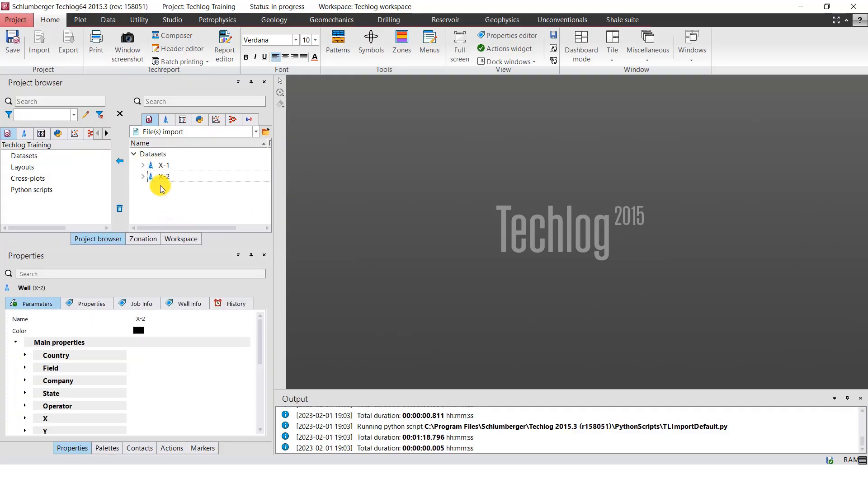
# Import wells X-1 and X-2 from the file import list into the Techlog Training project
pyautogui.click(164, 165)
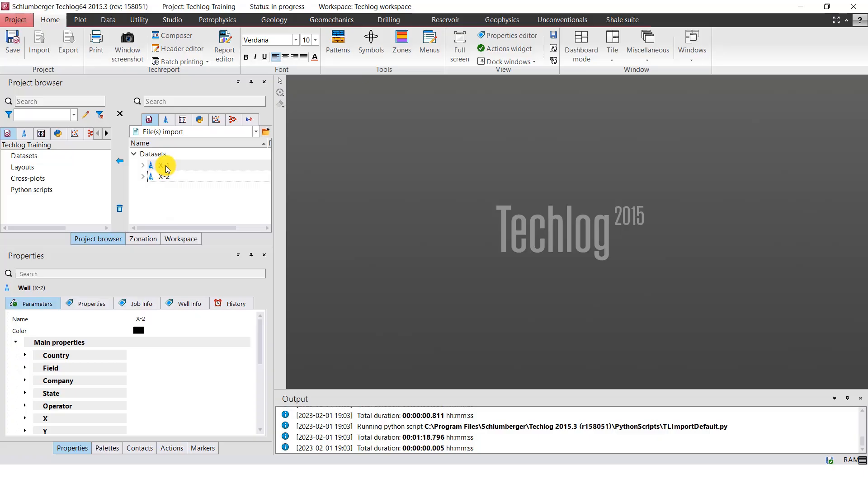
pyautogui.click(120, 161)
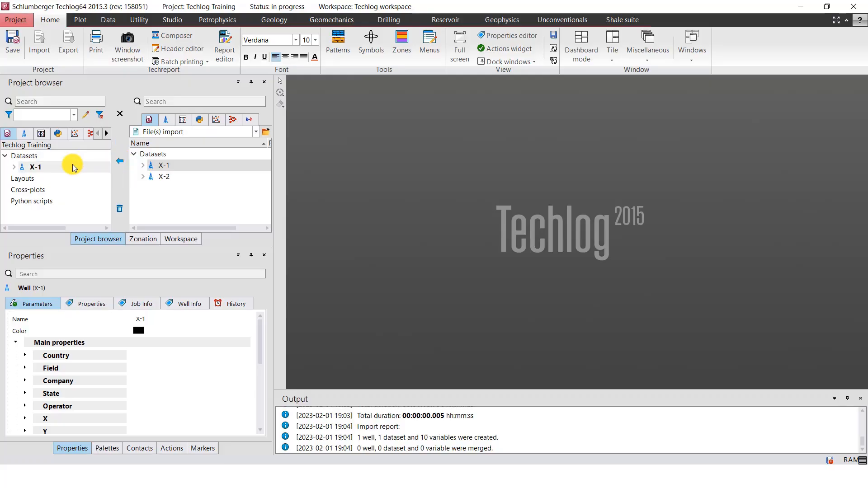
pyautogui.click(158, 182)
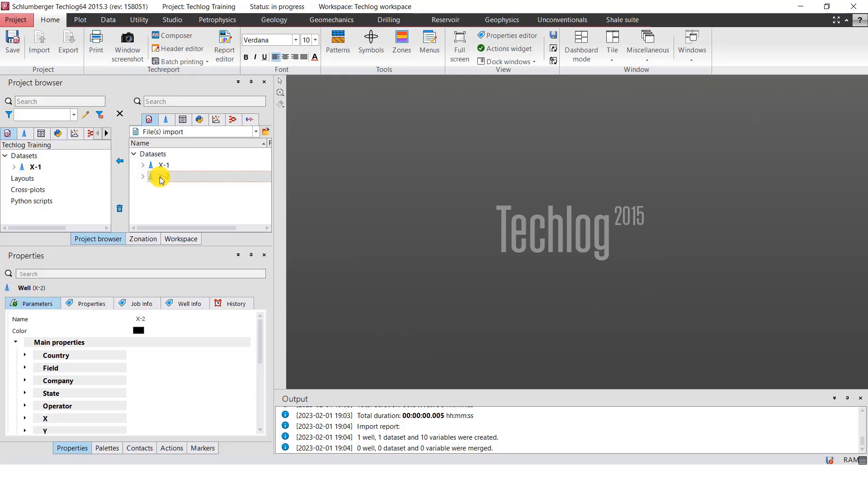
pyautogui.click(120, 164)
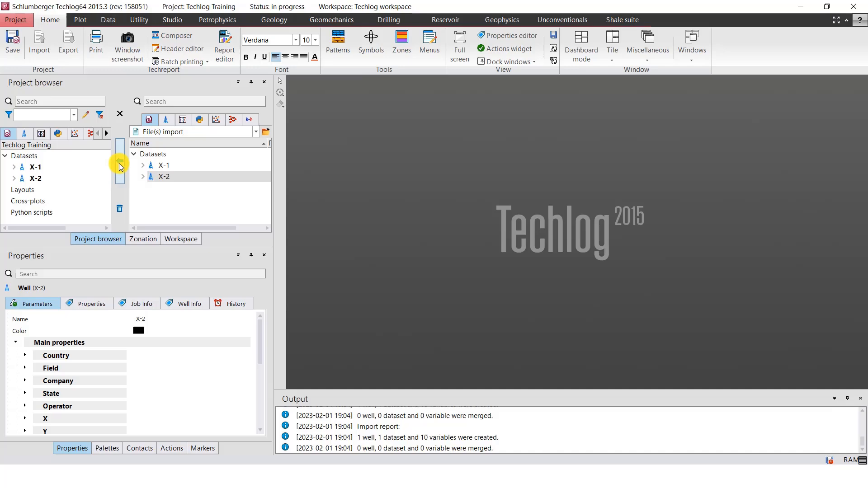
# Check the datasets under the imported wells X-1 and X-2, and remove both wells from the file import list
pyautogui.click(13, 167)
pyautogui.click(14, 189)
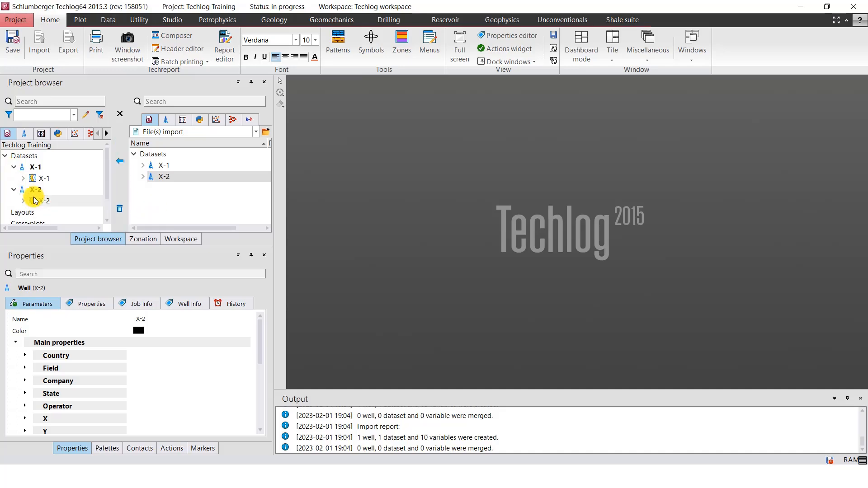
pyautogui.click(13, 168)
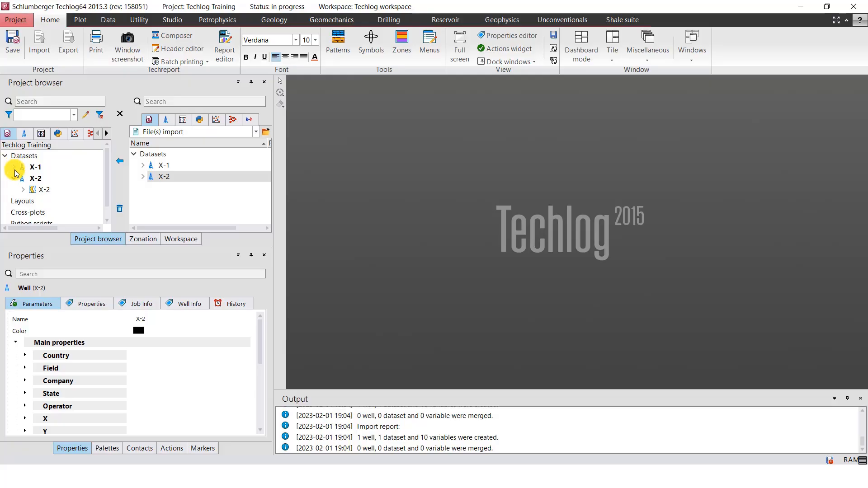
pyautogui.click(14, 178)
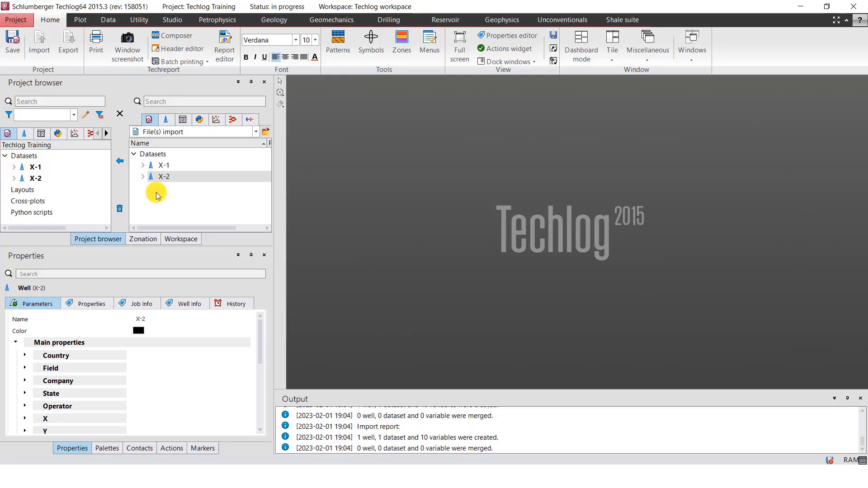
pyautogui.click(172, 166)
pyautogui.click(122, 205)
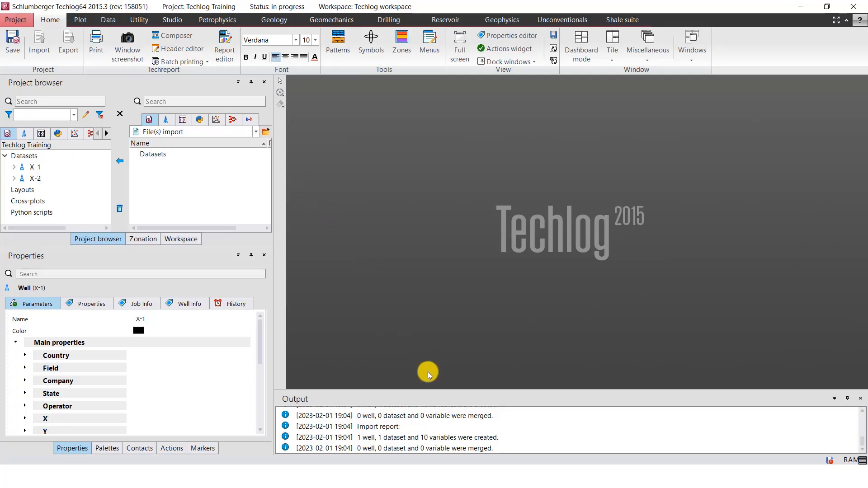
# Switch to File Explorer and open Well Header.txt from the Well Head folder in Techlog Training
pyautogui.click(346, 470)
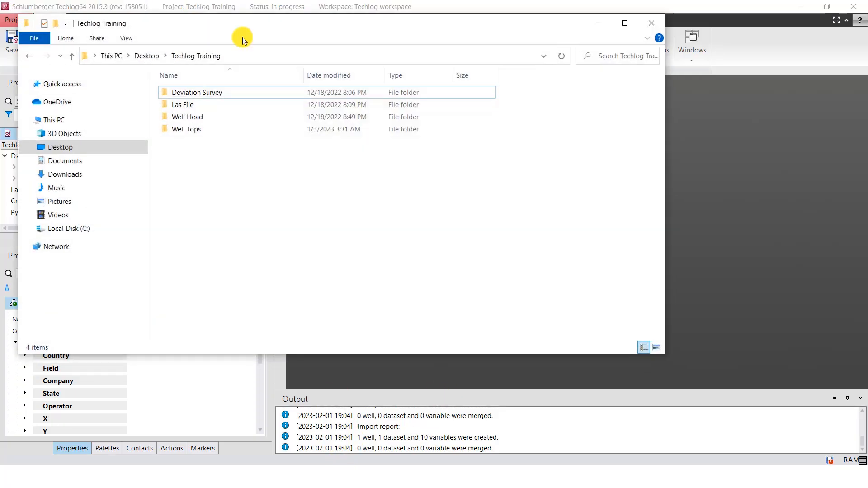
pyautogui.moveTo(267, 36); pyautogui.dragTo(365, 82)
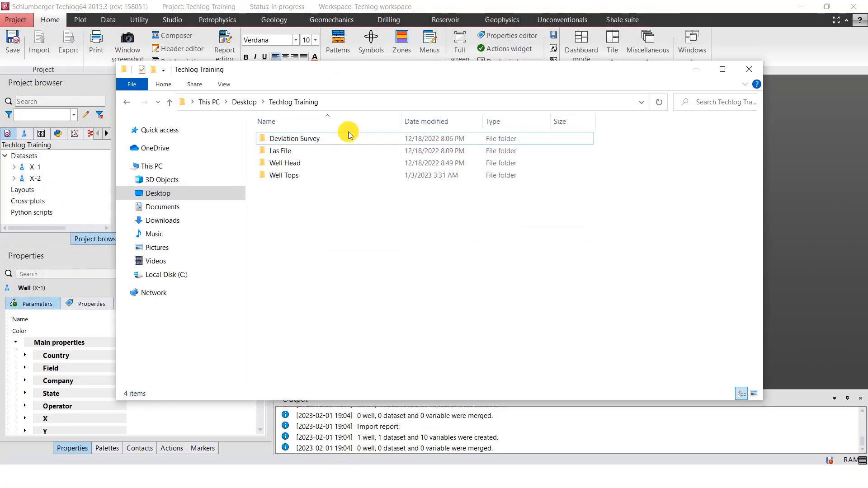
pyautogui.doubleClick(291, 163)
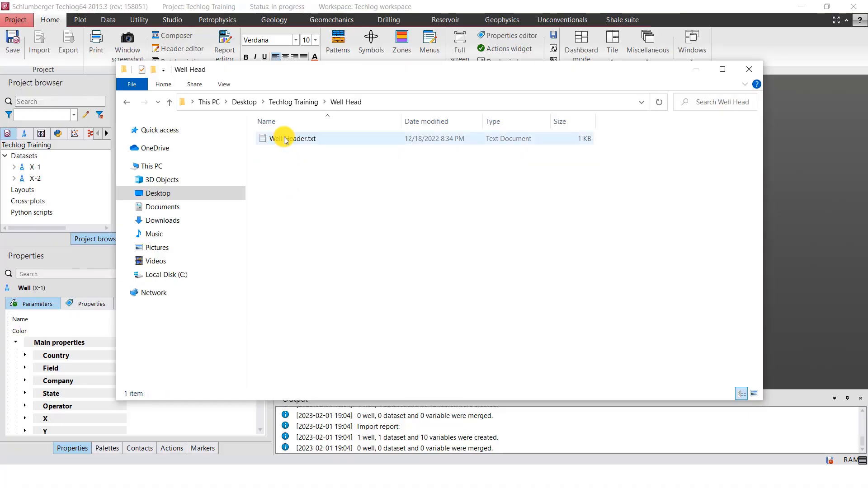
pyautogui.doubleClick(310, 140)
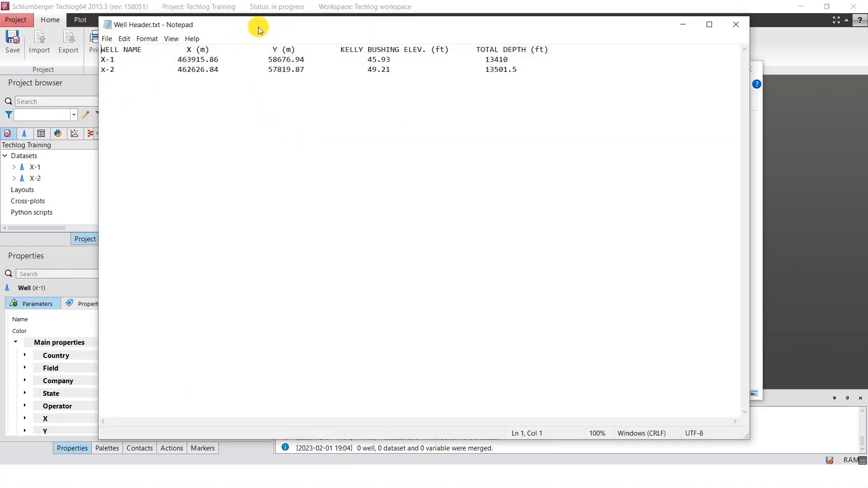
# Place the Well Header.txt window beside Techlog's project browser and properties, and minimize the File Explorer window
pyautogui.moveTo(259, 27); pyautogui.dragTo(289, 53)
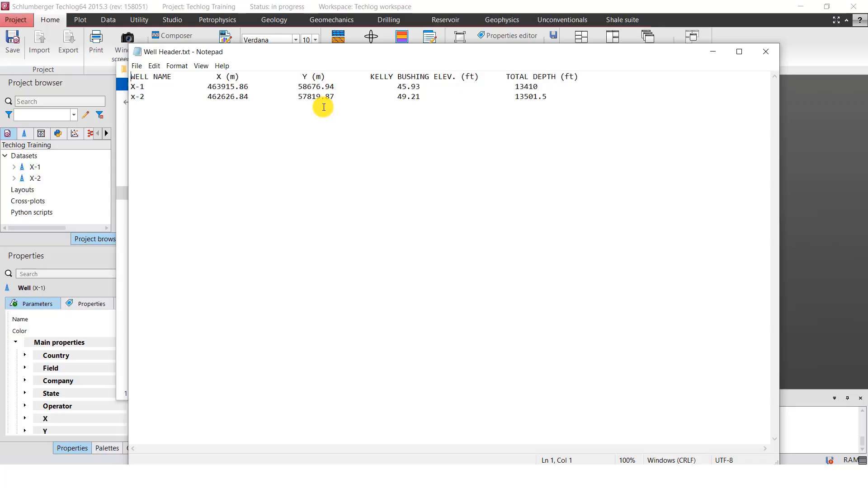
pyautogui.moveTo(383, 53); pyautogui.dragTo(409, 57)
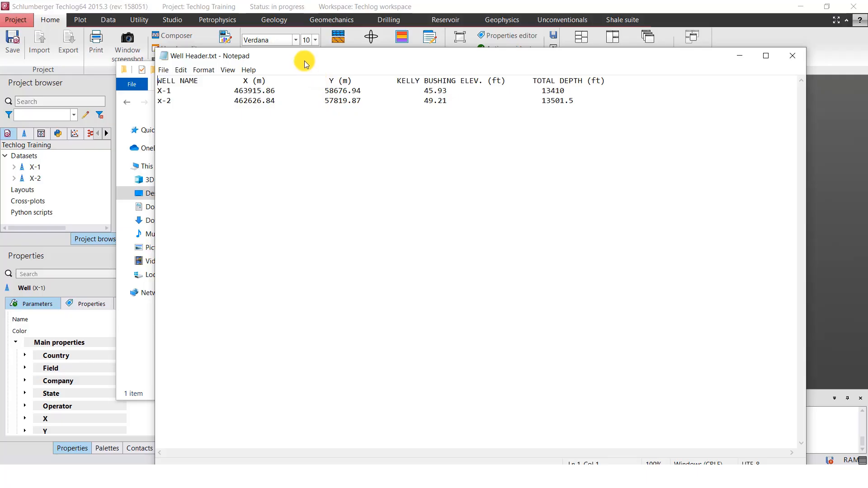
pyautogui.moveTo(304, 57); pyautogui.dragTo(408, 40)
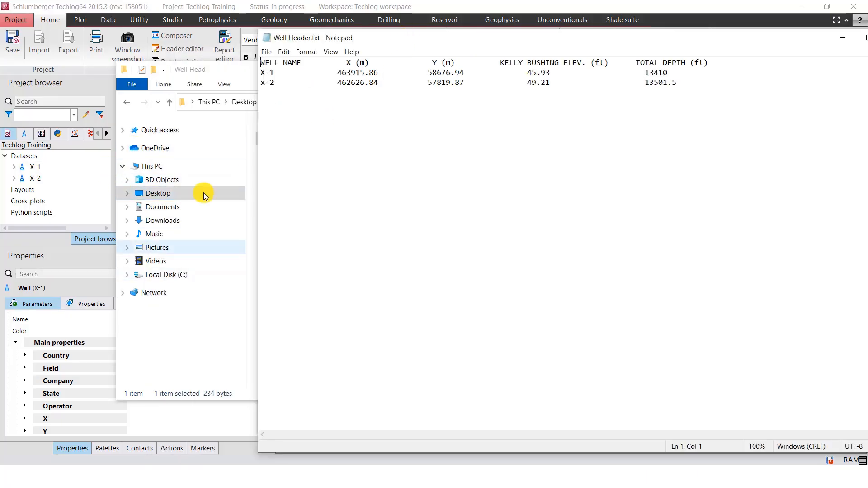
pyautogui.click(219, 72)
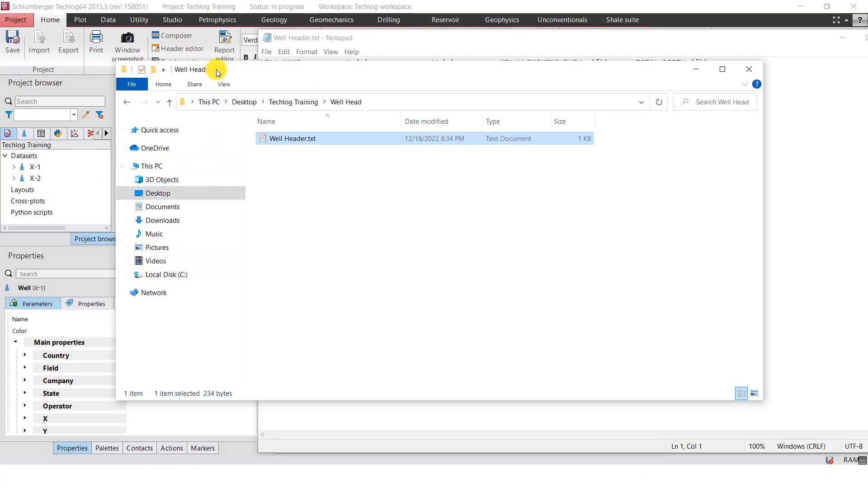
pyautogui.click(697, 69)
pyautogui.moveTo(527, 38); pyautogui.dragTo(519, 33)
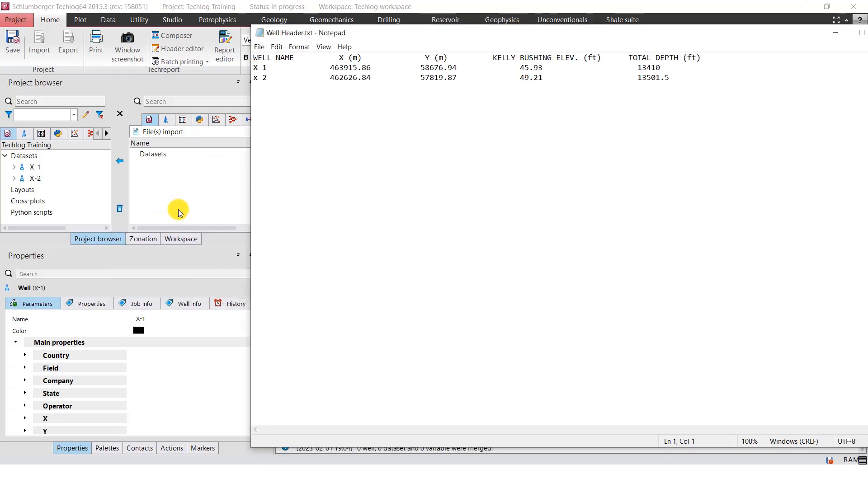
# Switch back to Techlog and set well X-1's Country property to Nigeria with the unit ft
pyautogui.click(45, 168)
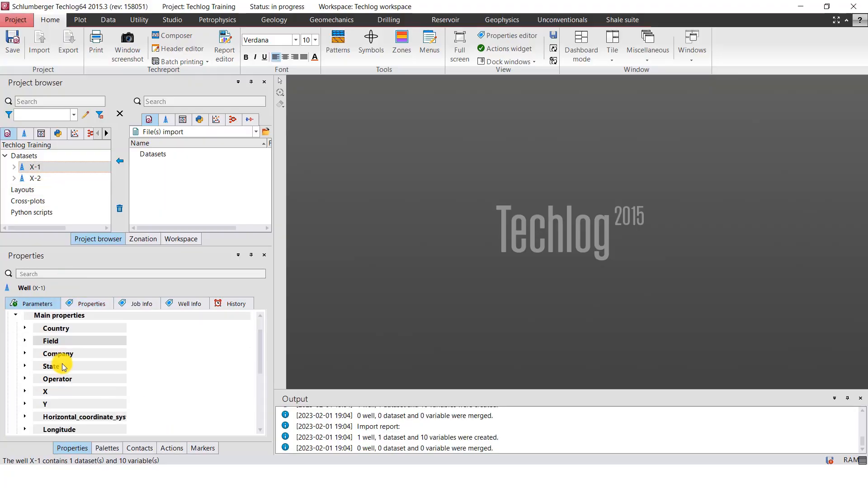
pyautogui.scroll(-2, 62, 359)
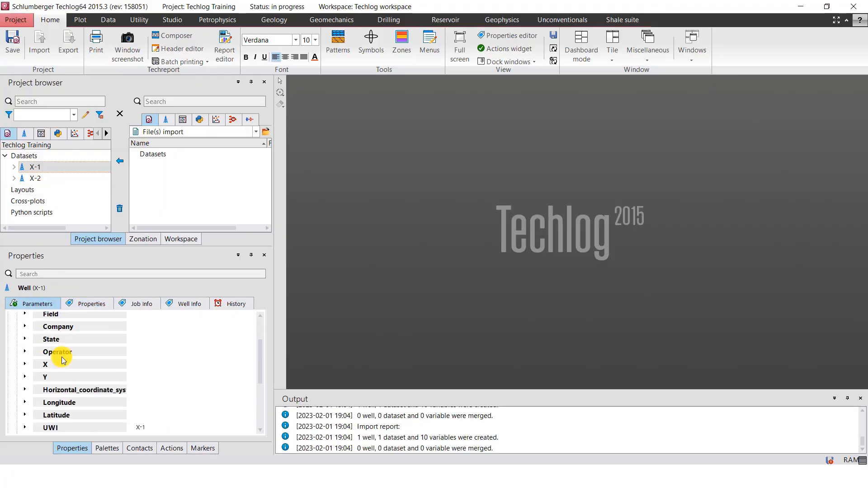
pyautogui.scroll(-2, 62, 360)
pyautogui.scroll(4, 63, 362)
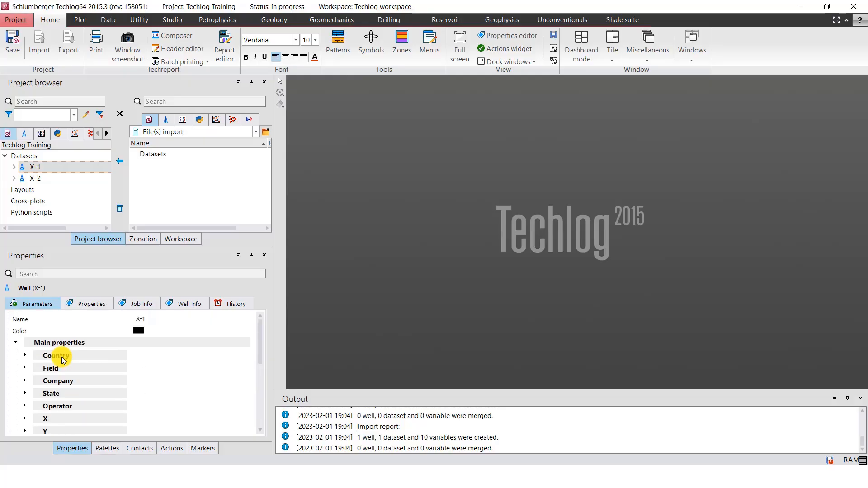
pyautogui.click(53, 356)
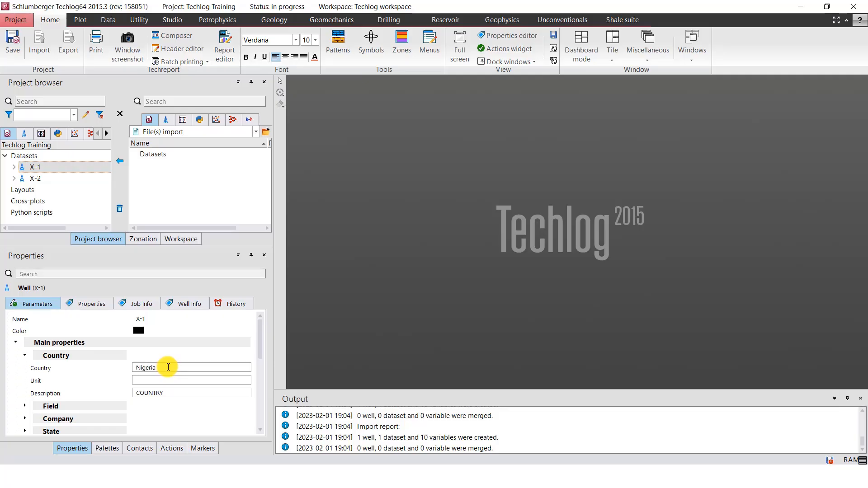
pyautogui.click(155, 381)
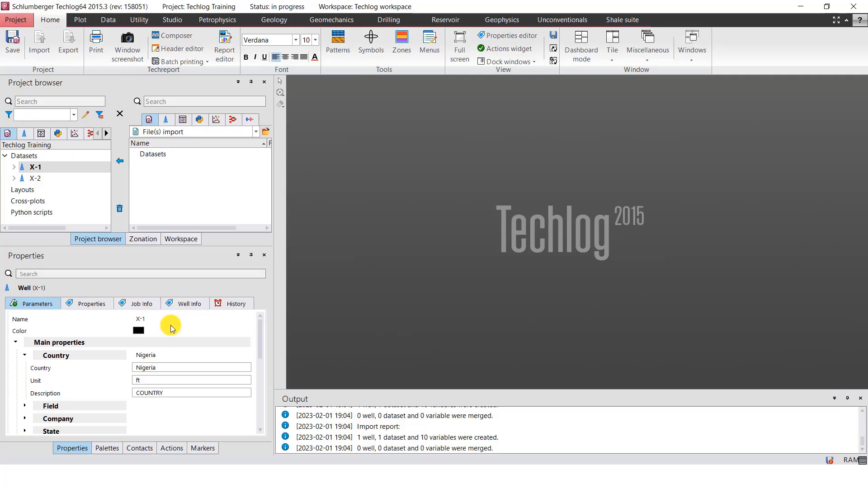
pyautogui.press('Return')
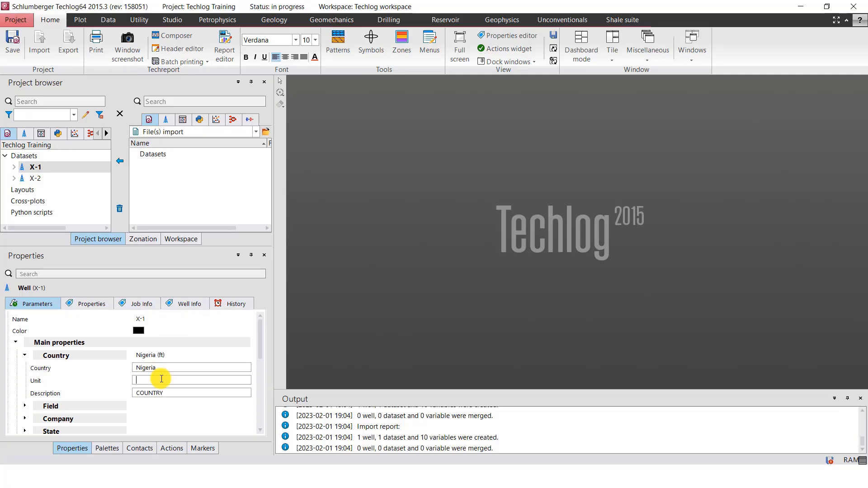
pyautogui.doubleClick(115, 357)
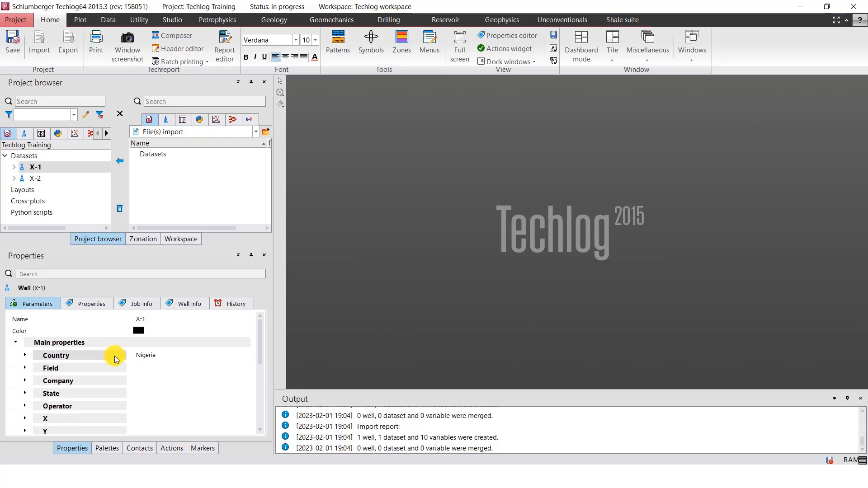
pyautogui.doubleClick(113, 356)
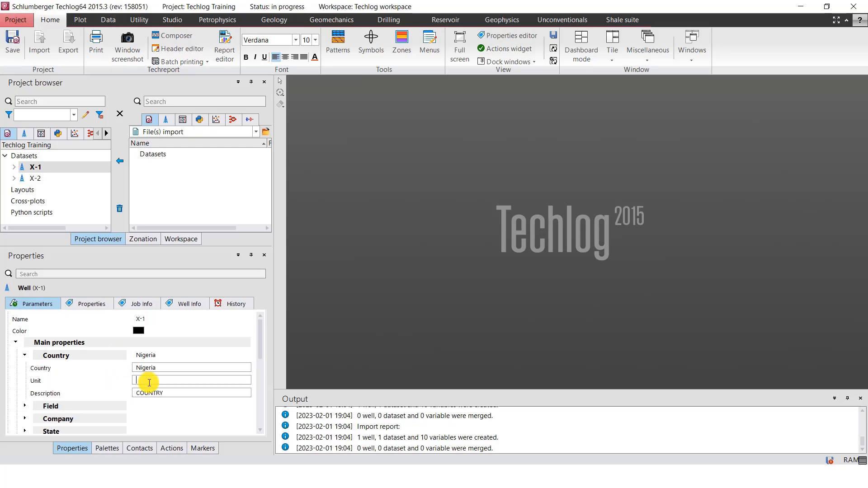
pyautogui.doubleClick(99, 358)
# Set well X-1's Field property to X with the unit ft
pyautogui.doubleClick(98, 368)
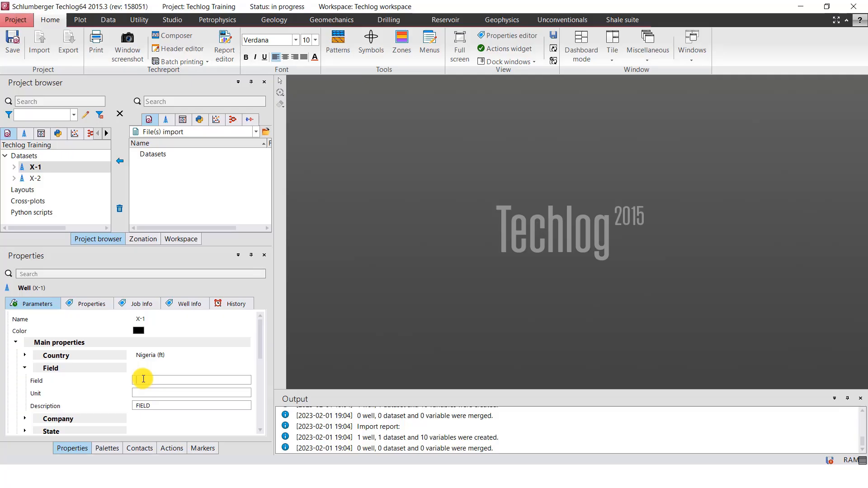
pyautogui.write('X')
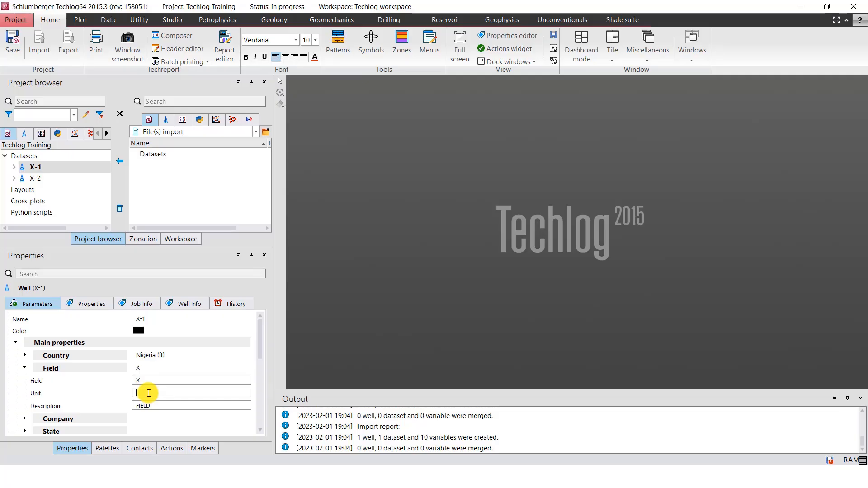
pyautogui.click(109, 368)
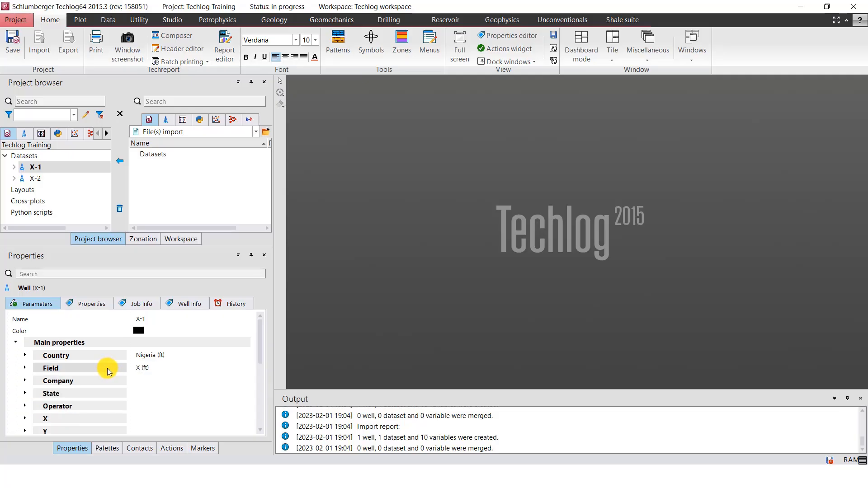
# Set well X-1's Company property to X
pyautogui.click(90, 380)
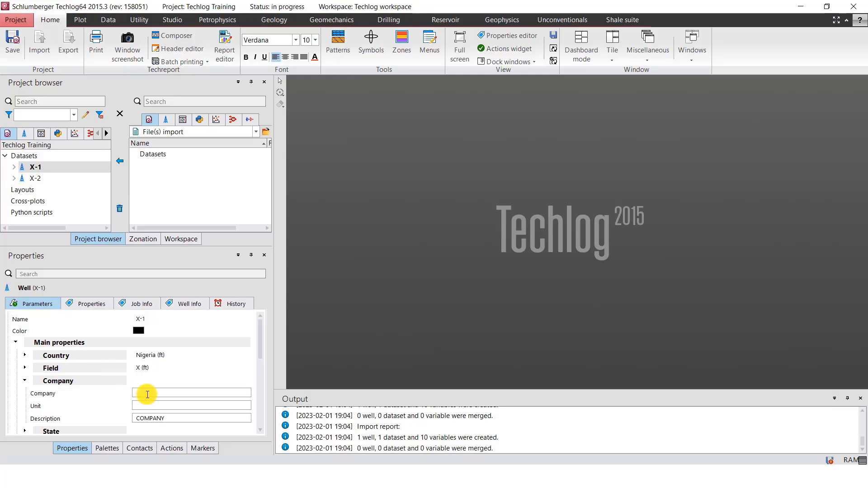
pyautogui.click(148, 394)
pyautogui.write('X')
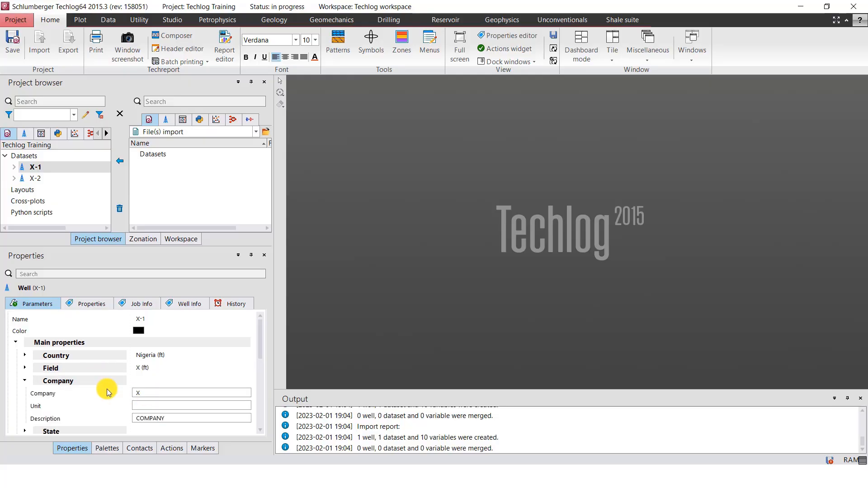
pyautogui.click(91, 381)
# Copy X-1's X coordinate from Well Header.txt in the Well Head folder, and set Techlog's X property to 463915.86 with unit m
pyautogui.scroll(-1, 68, 393)
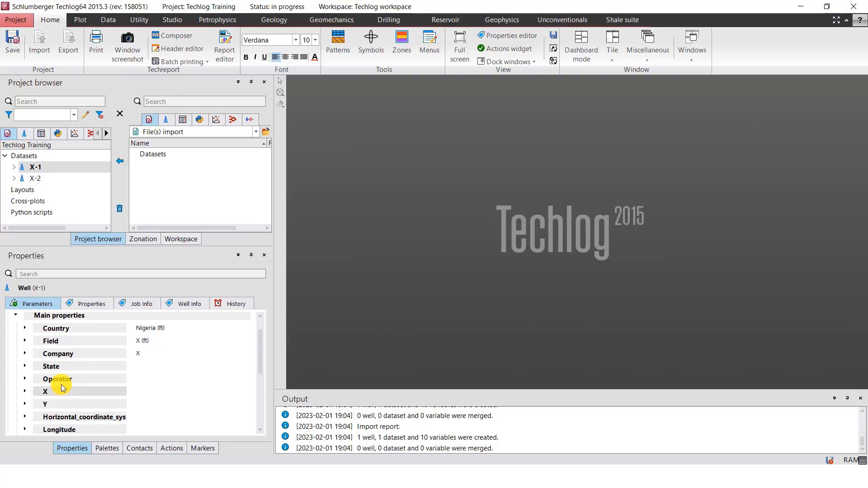
pyautogui.click(64, 392)
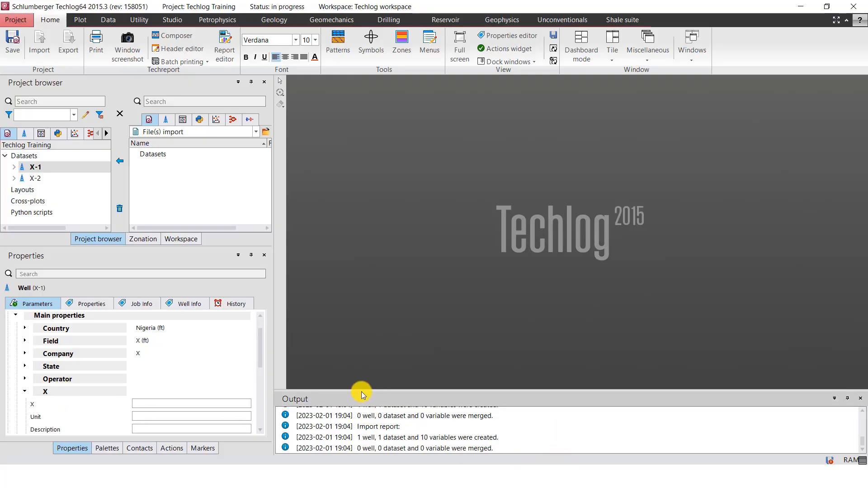
pyautogui.click(339, 477)
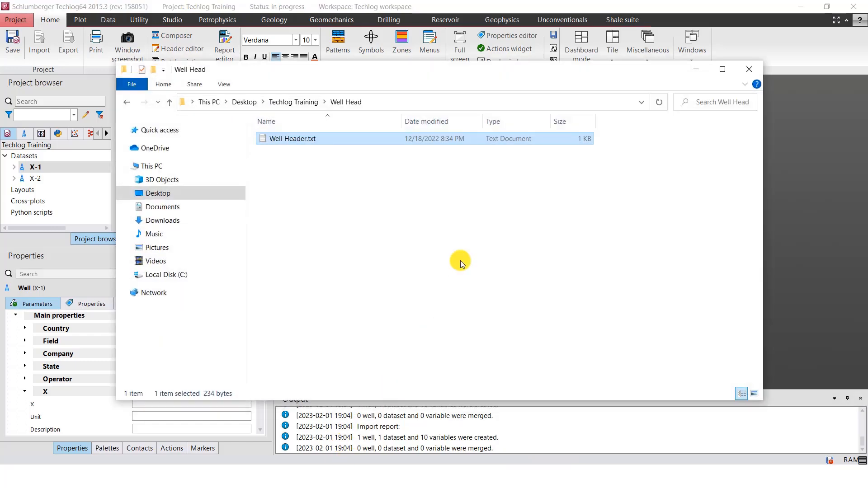
pyautogui.doubleClick(273, 140)
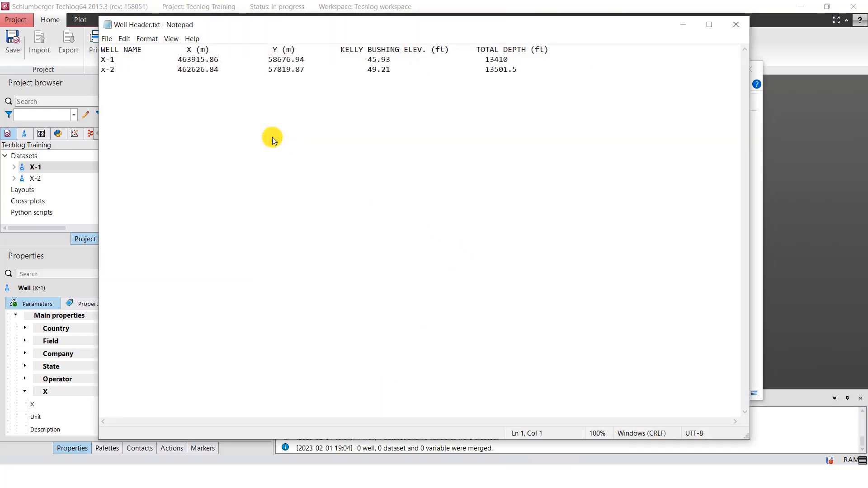
pyautogui.moveTo(277, 21); pyautogui.dragTo(361, 57)
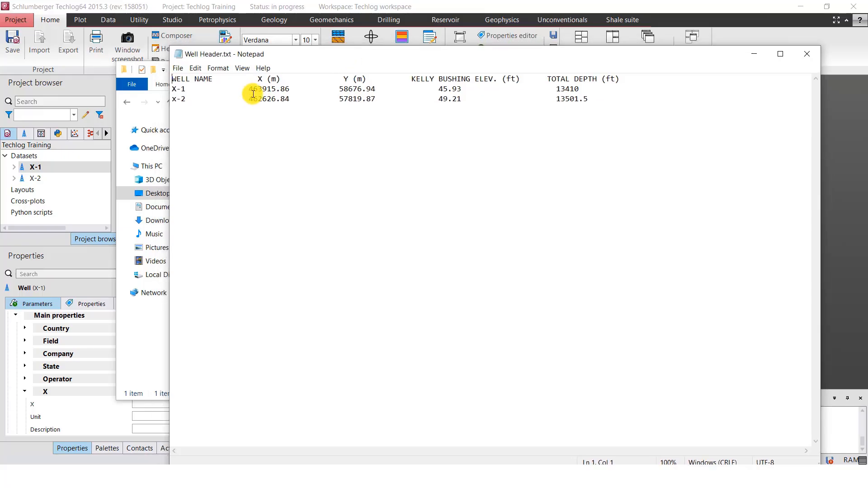
pyautogui.moveTo(249, 89); pyautogui.dragTo(290, 89)
pyautogui.hotkey('ctrl', 'c')
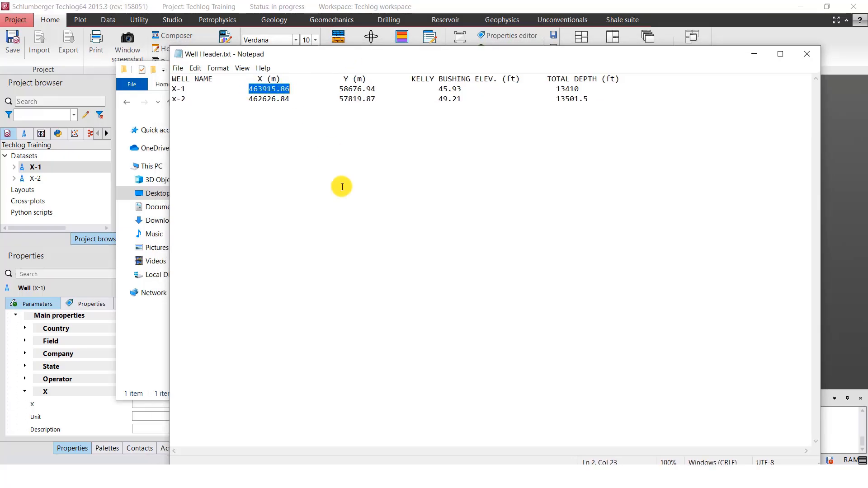
pyautogui.click(67, 392)
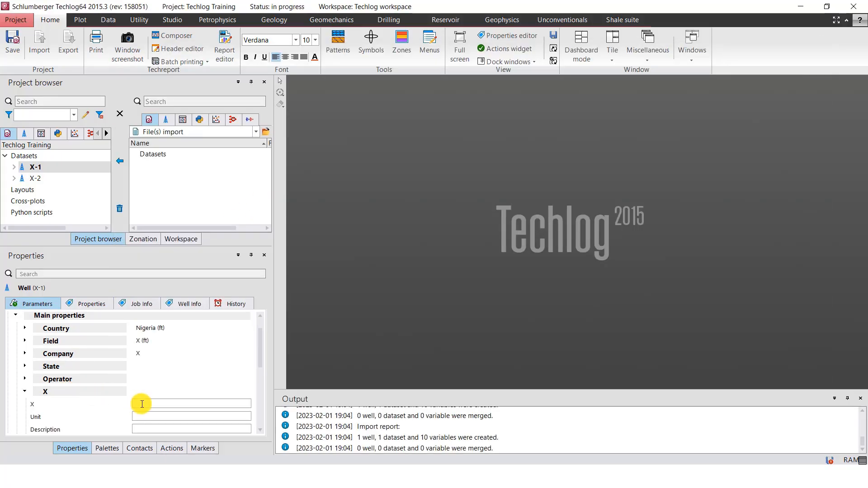
pyautogui.hotkey('ctrl', 'v')
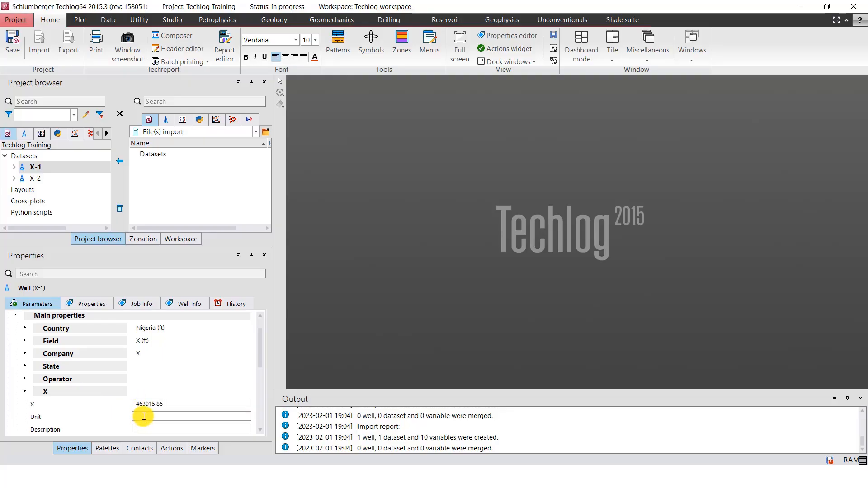
pyautogui.click(94, 392)
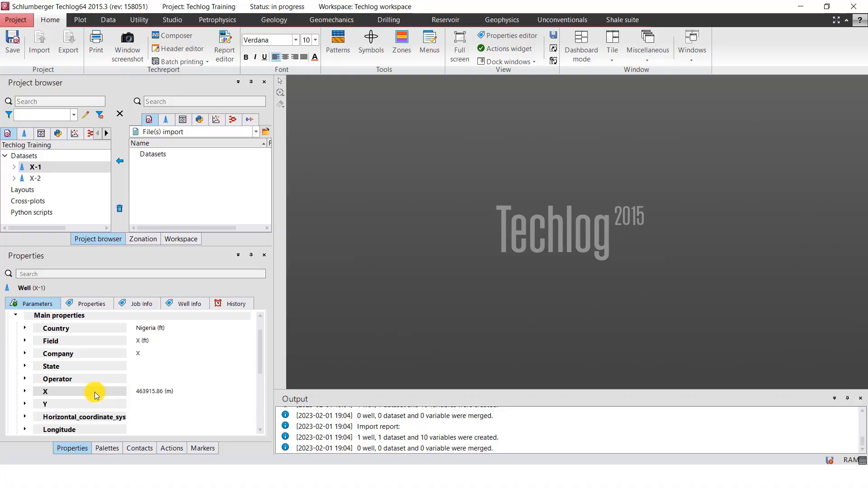
# Reopen Well Header.txt, copy X-1's Y coordinate, and set the well's Y property in Techlog to 58676.94 with unit m
pyautogui.scroll(-2, 94, 392)
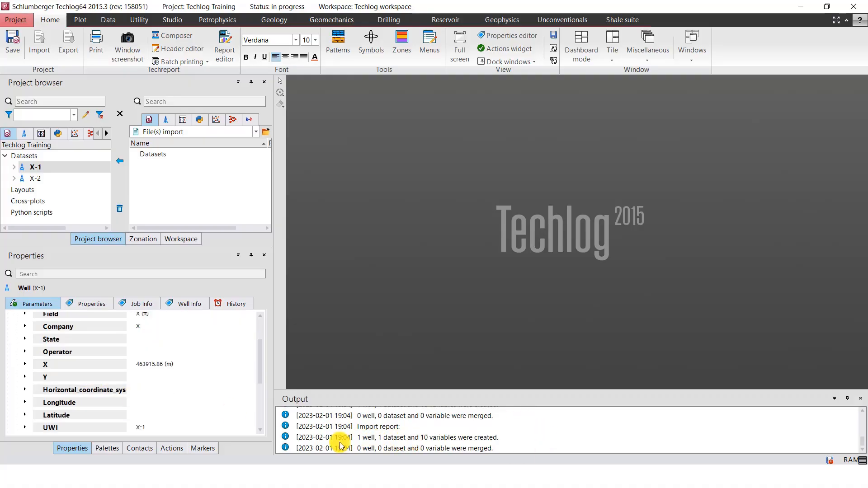
pyautogui.click(343, 474)
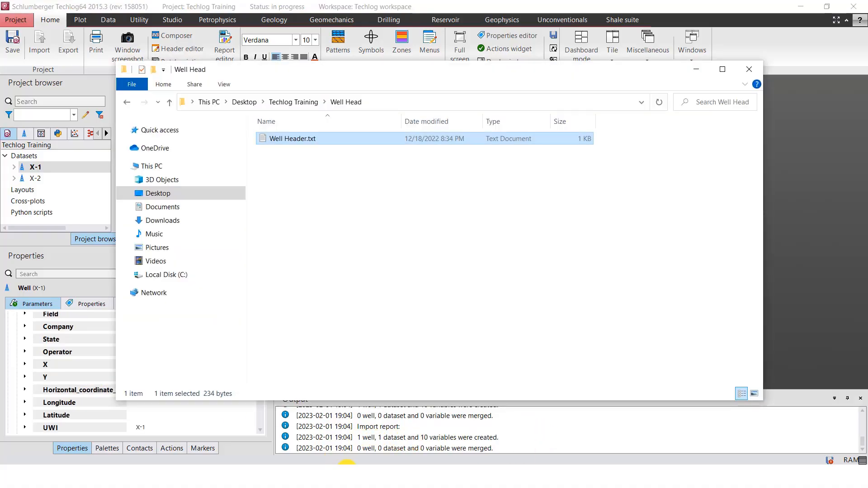
pyautogui.doubleClick(291, 139)
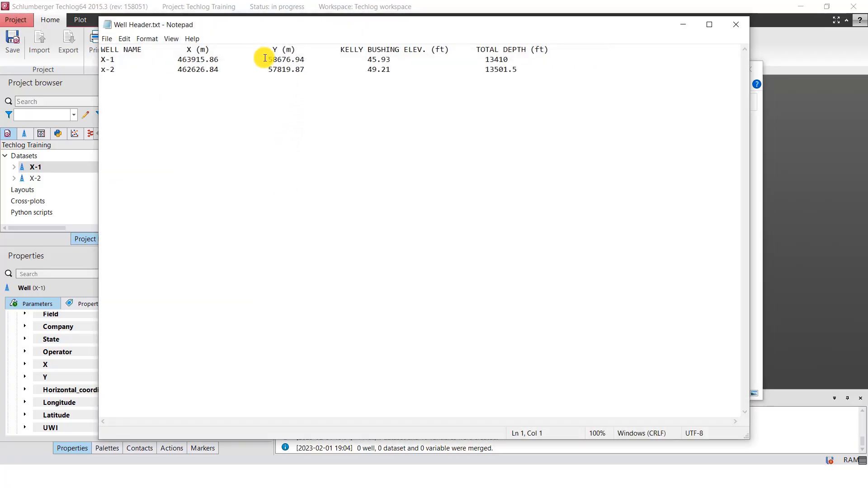
pyautogui.moveTo(265, 60); pyautogui.dragTo(305, 59)
pyautogui.hotkey('ctrl', 'c')
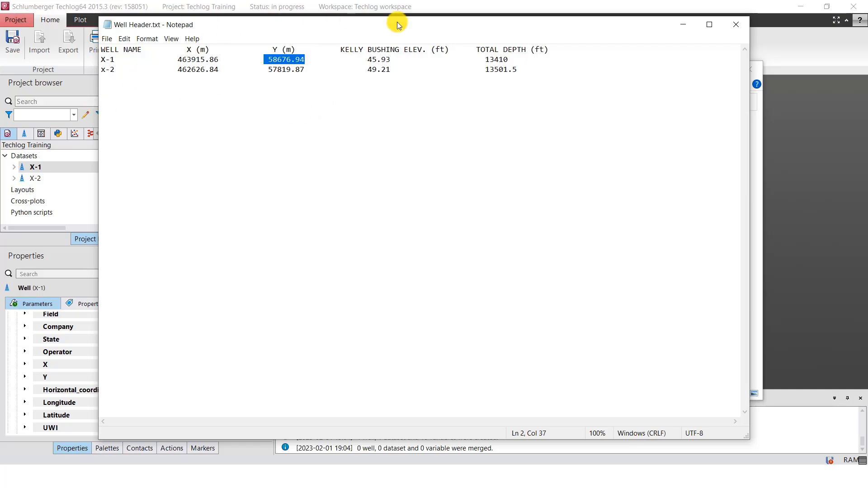
pyautogui.click(58, 382)
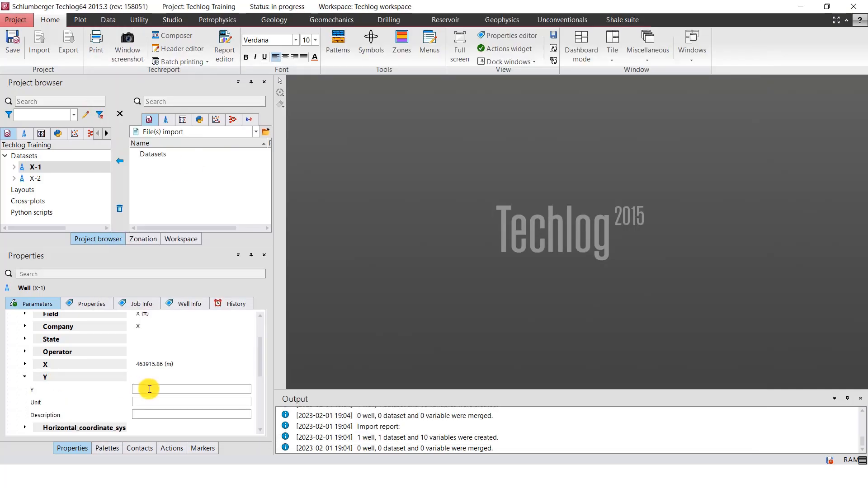
pyautogui.click(150, 390)
pyautogui.hotkey('ctrl', 'v')
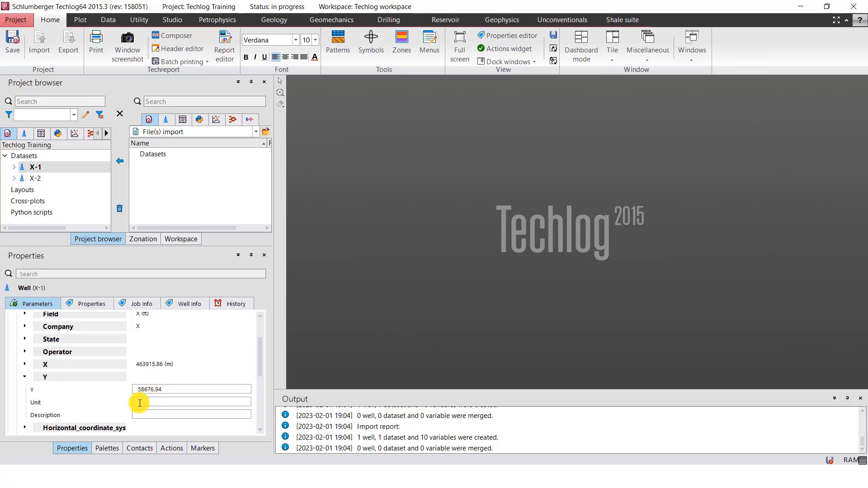
pyautogui.click(140, 402)
pyautogui.write('m')
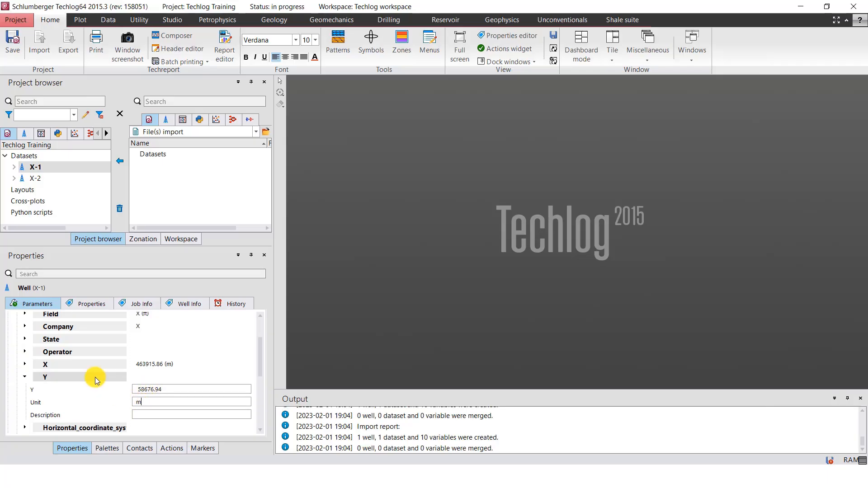
pyautogui.click(95, 377)
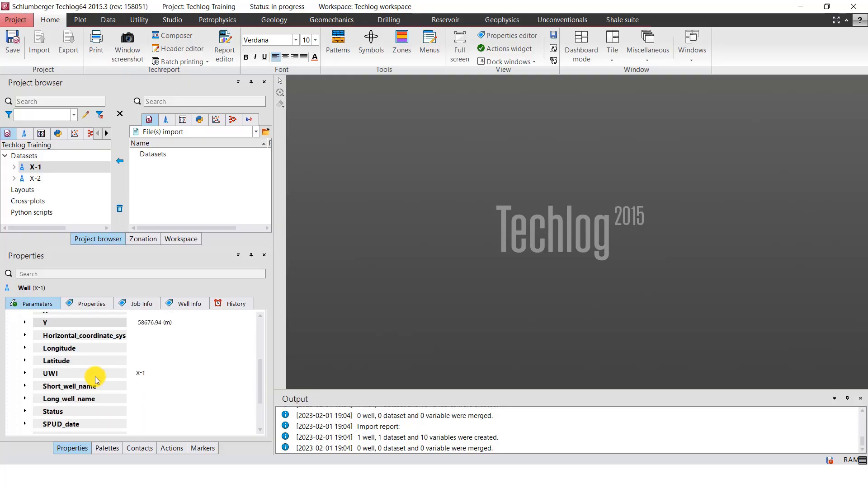
# Copy X-1's kelly bushing elevation from Well Header.txt in Notepad and set the Elevation property in Techlog to 45.93 with unit ft
pyautogui.scroll(-3, 95, 377)
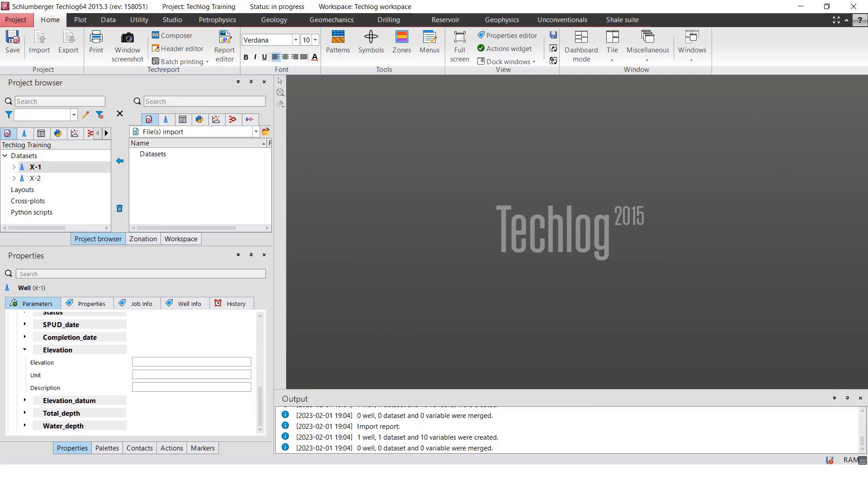
pyautogui.click(625, 477)
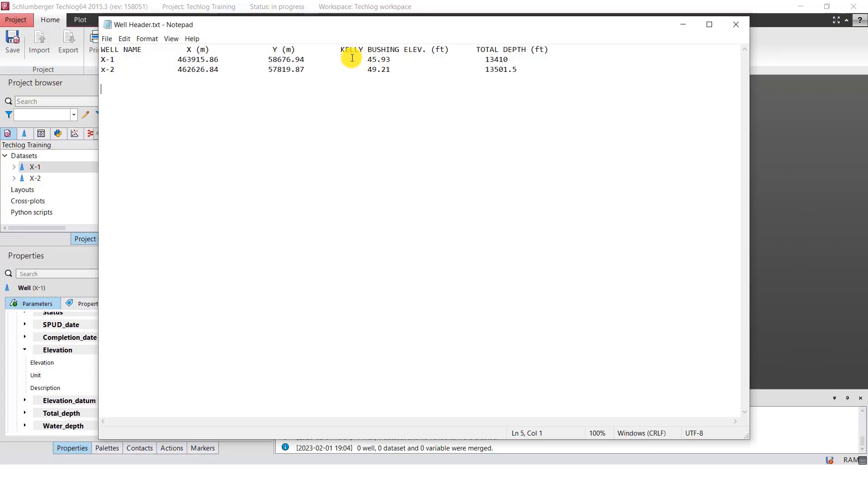
pyautogui.moveTo(368, 59); pyautogui.dragTo(392, 60)
pyautogui.hotkey('ctrl', 'c')
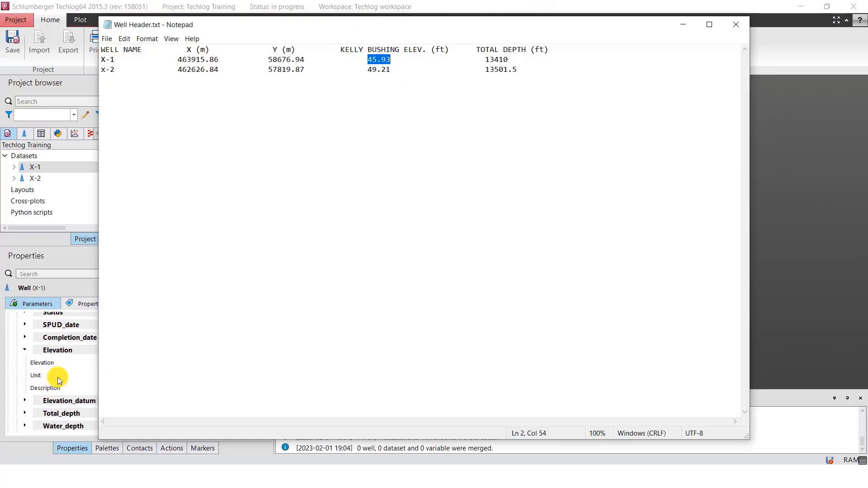
pyautogui.click(68, 351)
pyautogui.click(69, 351)
pyautogui.click(69, 351)
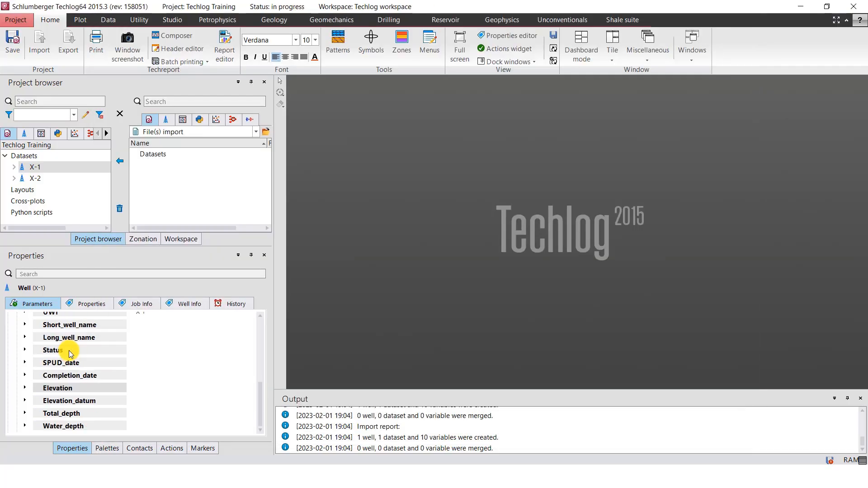
pyautogui.click(59, 389)
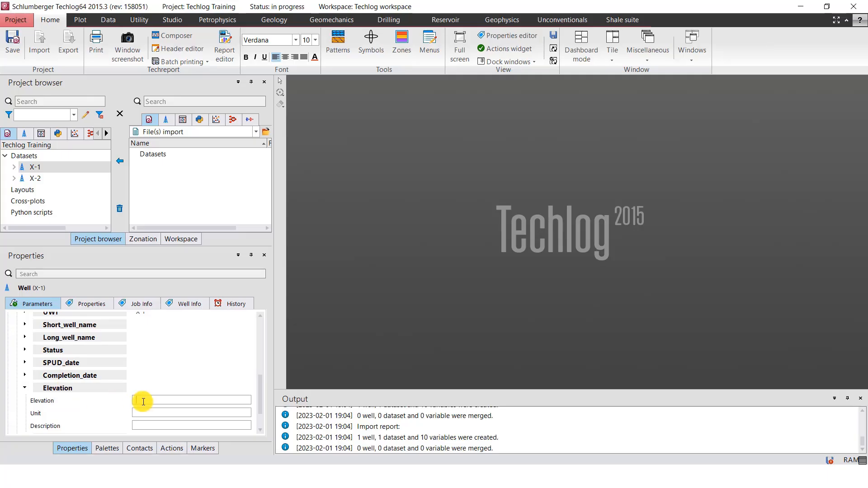
pyautogui.hotkey('ctrl', 'v')
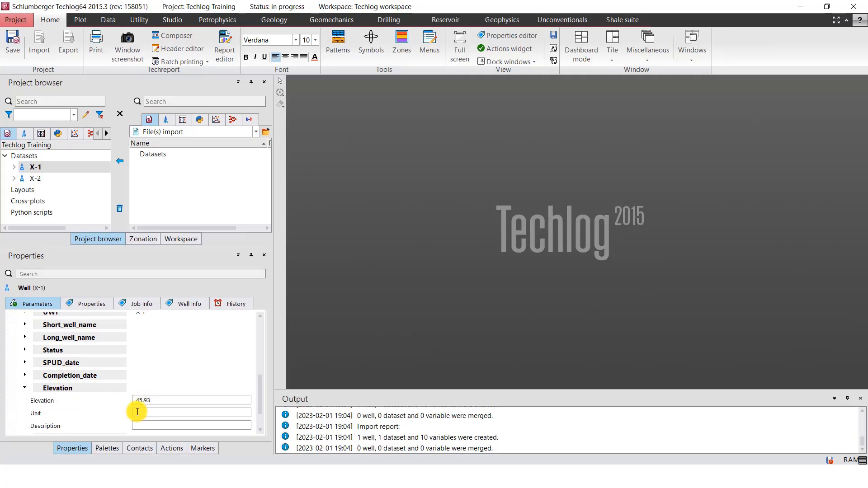
pyautogui.click(137, 412)
pyautogui.write('ft')
pyautogui.click(120, 390)
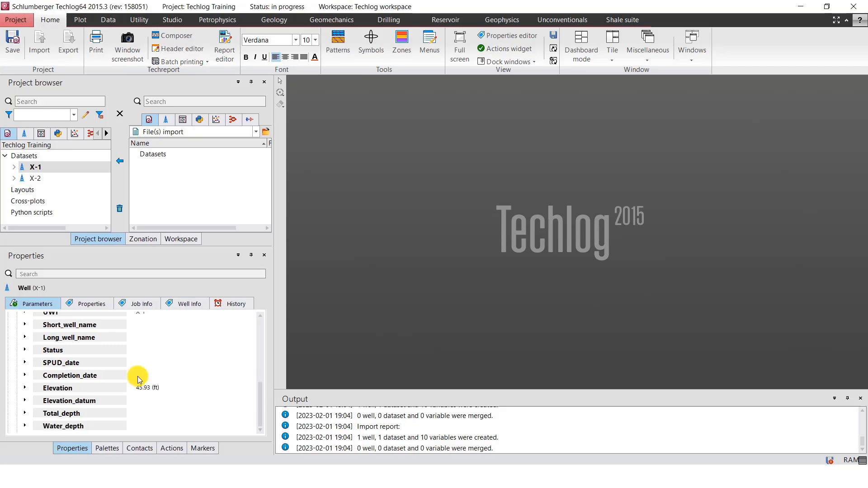
# Copy X-1's total depth from Well Header.txt in Notepad and set the Total_depth property in Techlog to 13410 with unit m
pyautogui.scroll(4, 163, 367)
pyautogui.scroll(-4, 172, 365)
pyautogui.click(64, 415)
pyautogui.click(606, 477)
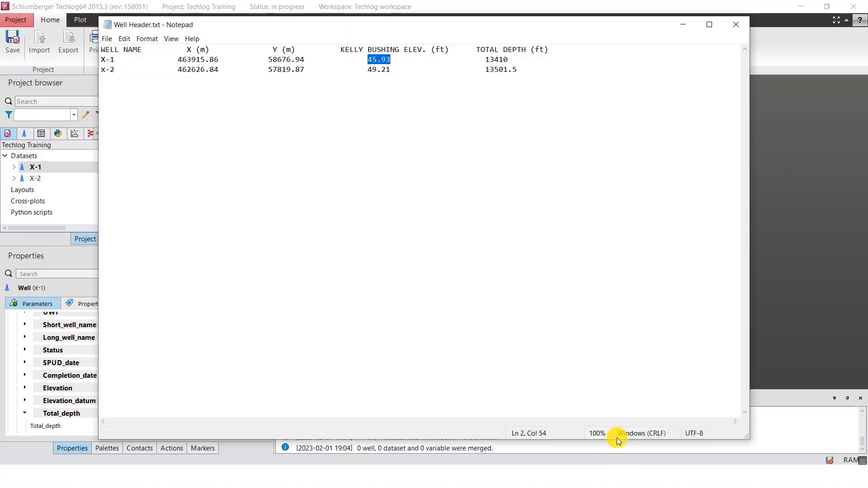
pyautogui.moveTo(483, 59); pyautogui.dragTo(508, 59)
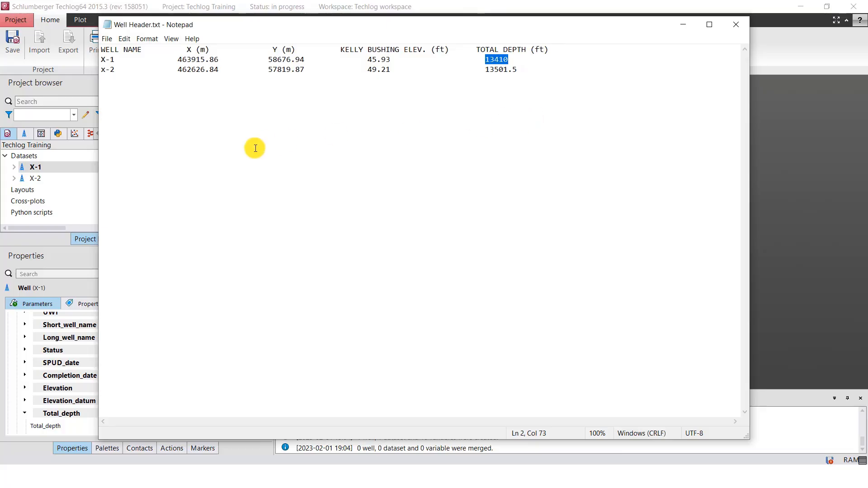
pyautogui.click(684, 24)
pyautogui.scroll(-2, 135, 336)
pyautogui.click(149, 386)
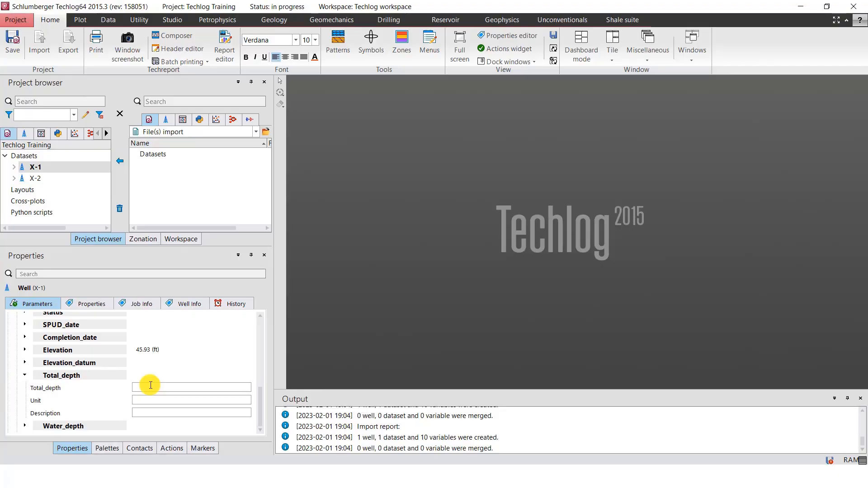
pyautogui.write('13410')
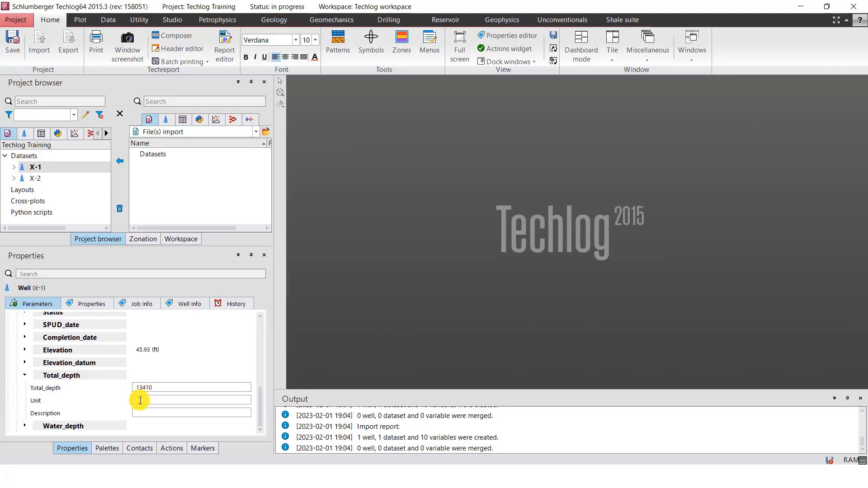
pyautogui.write('m')
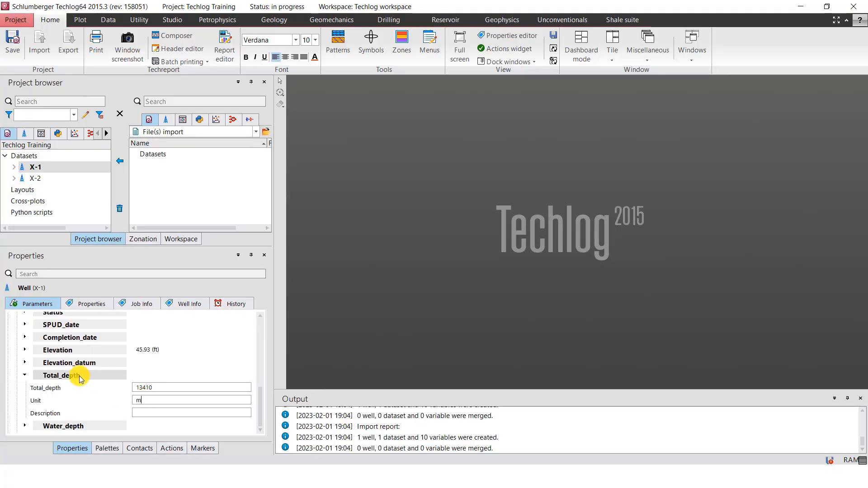
pyautogui.click(79, 375)
# Select well X-2 in the project and set its Country property to Nigeria with unit ft
pyautogui.scroll(3, 135, 382)
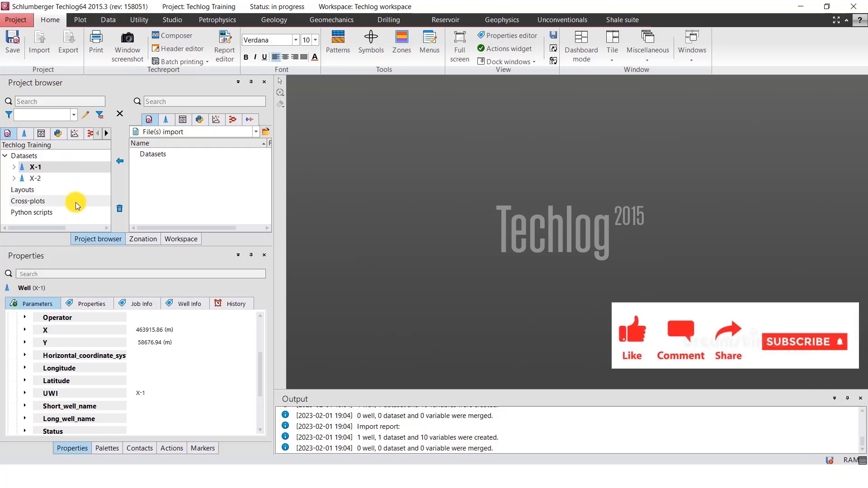
pyautogui.click(48, 178)
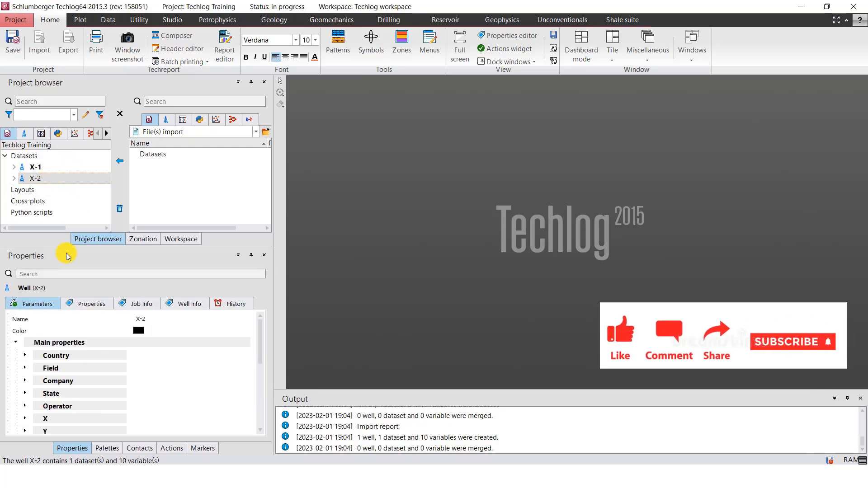
pyautogui.doubleClick(65, 356)
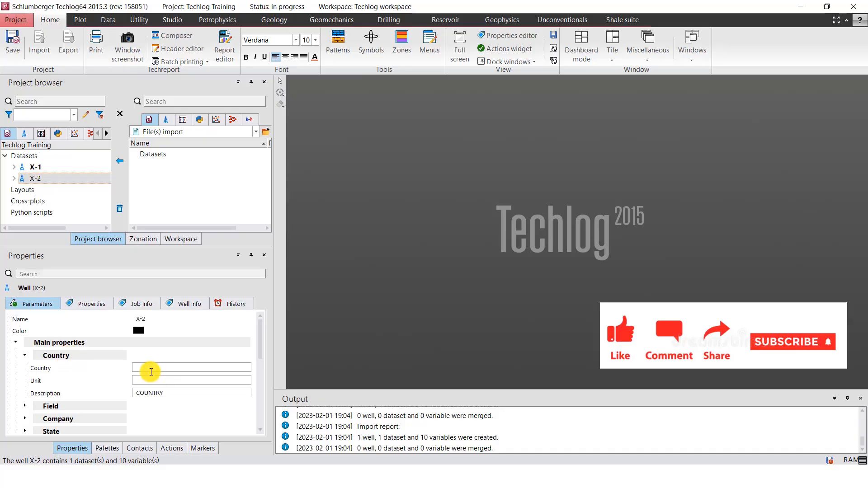
pyautogui.click(146, 366)
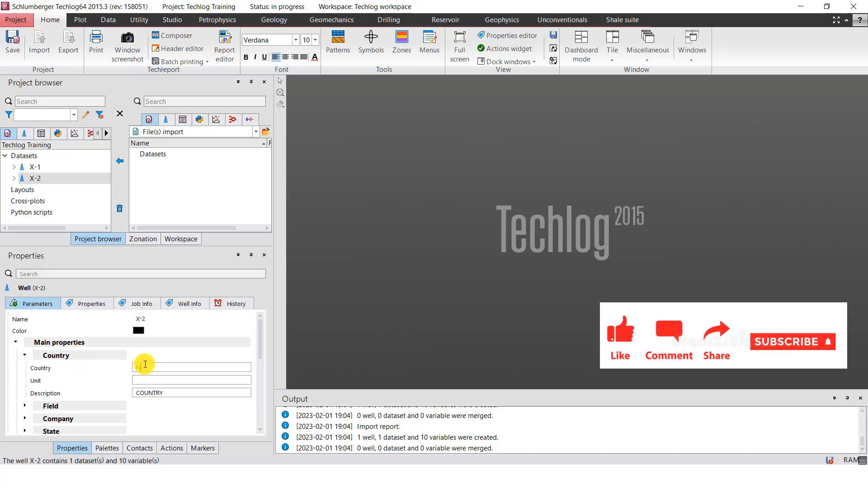
pyautogui.scroll(-1, 145, 365)
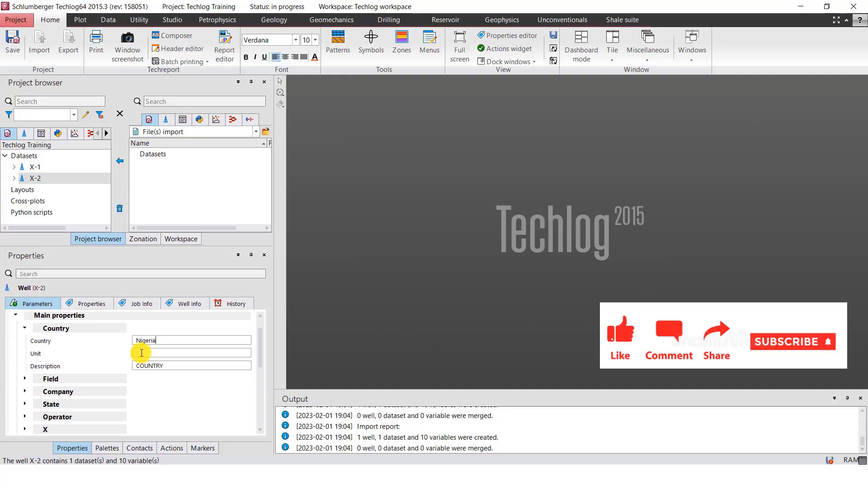
pyautogui.click(141, 354)
pyautogui.write('ft')
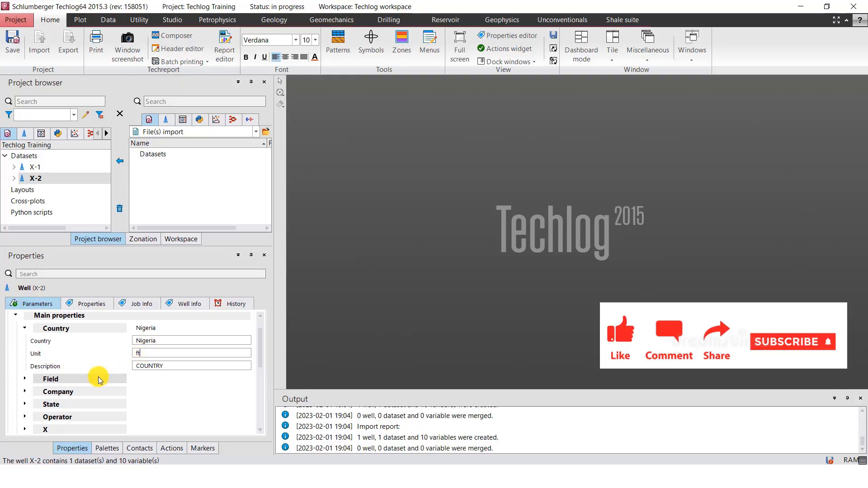
# Set X-2's Field property to X with unit ft, and collapse the Field and Country entries
pyautogui.click(98, 377)
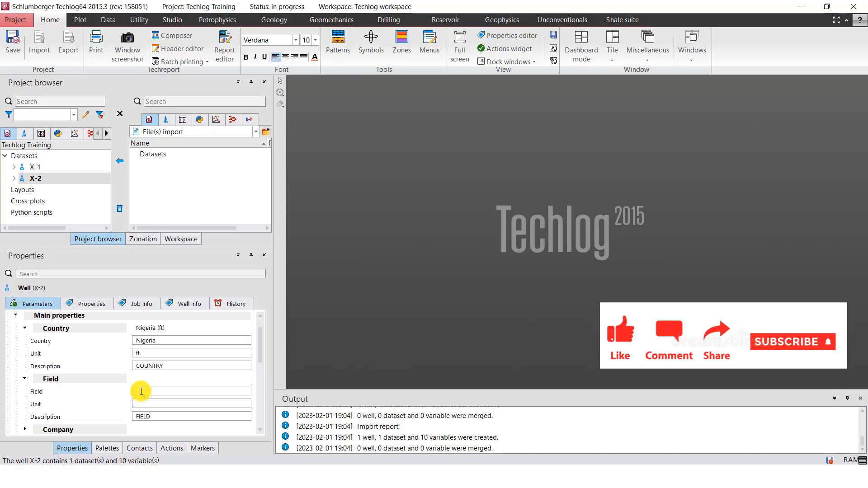
pyautogui.write('X')
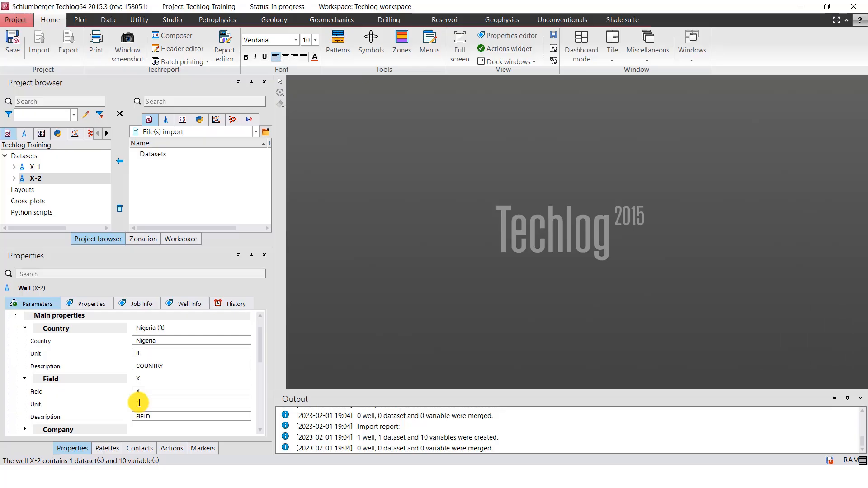
pyautogui.click(84, 379)
pyautogui.click(63, 328)
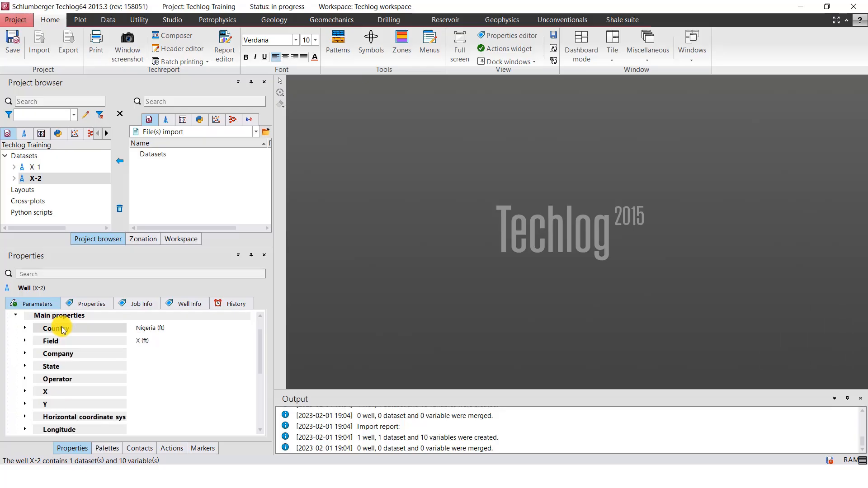
# Set X-2's Company property to X with unit ft and collapse the entry
pyautogui.click(77, 352)
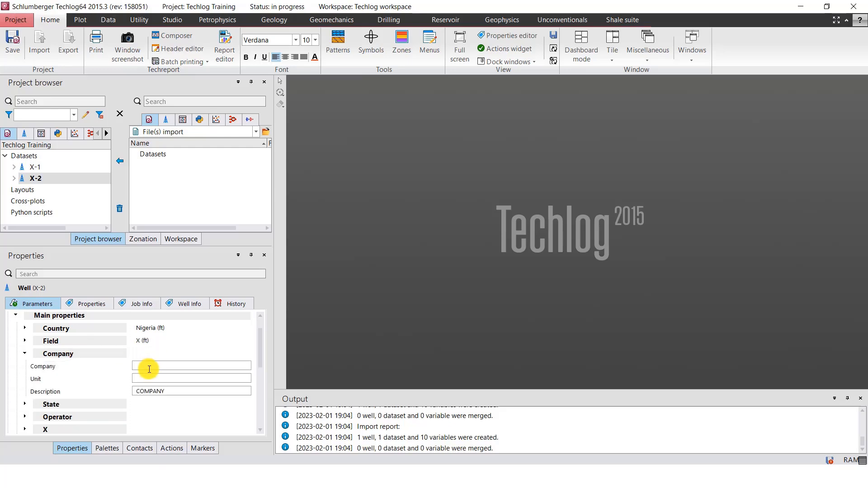
pyautogui.click(148, 365)
pyautogui.write('X')
pyautogui.doubleClick(87, 352)
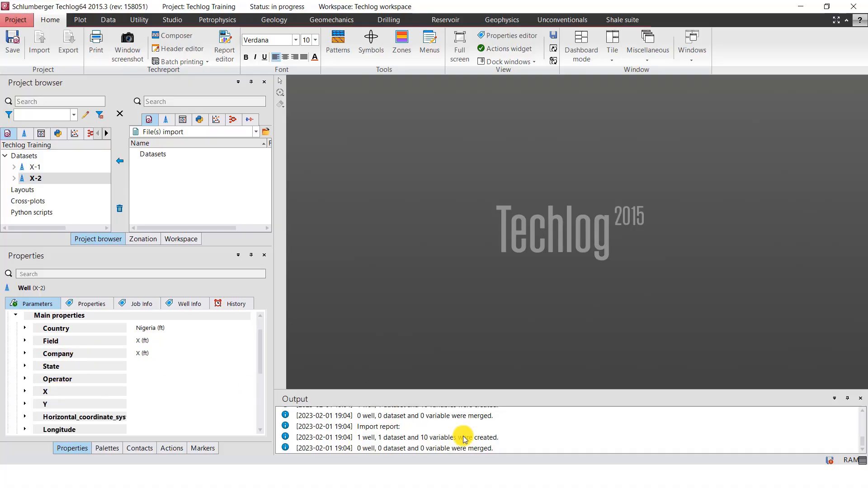
# Copy X-2's X coordinate from Well Header.txt in Notepad and set the X property in Techlog to 462626.84 with unit m
pyautogui.hotkey('alt', 'Tab')
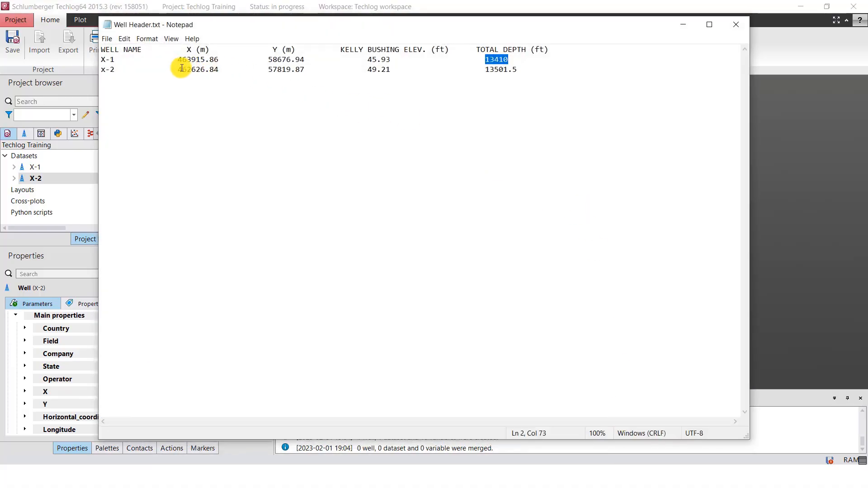
pyautogui.moveTo(176, 69); pyautogui.dragTo(221, 71)
pyautogui.hotkey('ctrl', 'c')
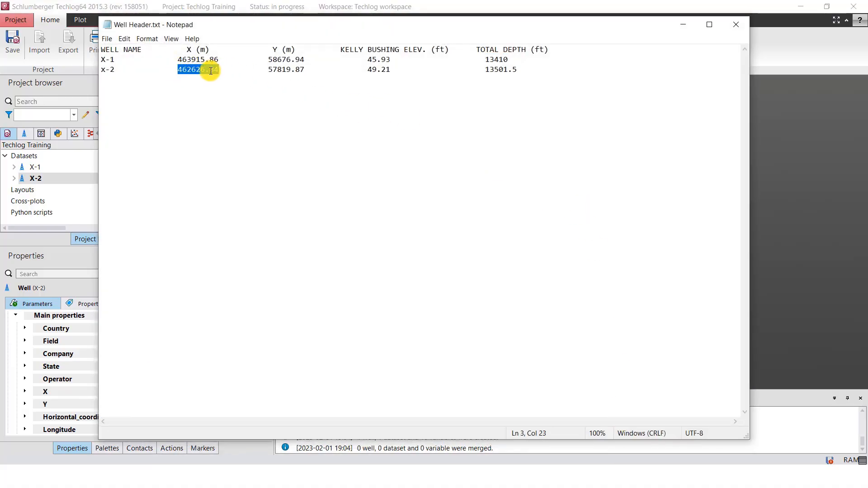
pyautogui.hotkey('alt', 'Tab')
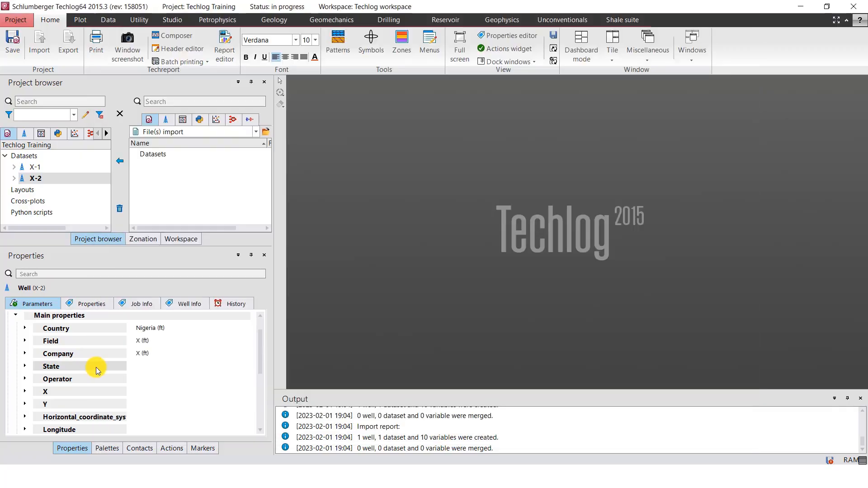
pyautogui.click(68, 392)
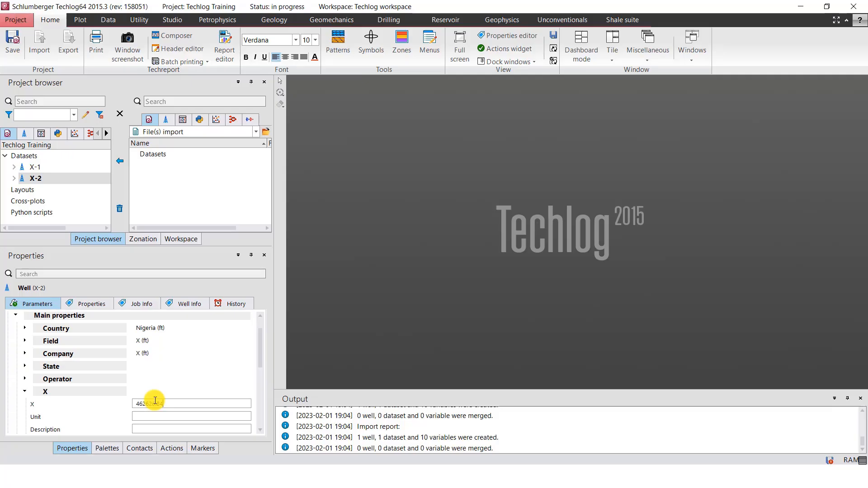
pyautogui.hotkey('ctrl', 'v')
pyautogui.scroll(-1, 149, 393)
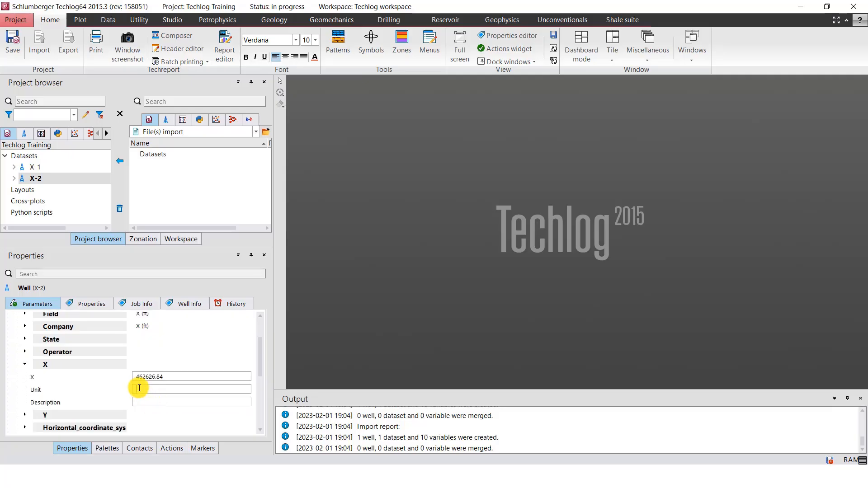
pyautogui.click(139, 388)
pyautogui.write('m')
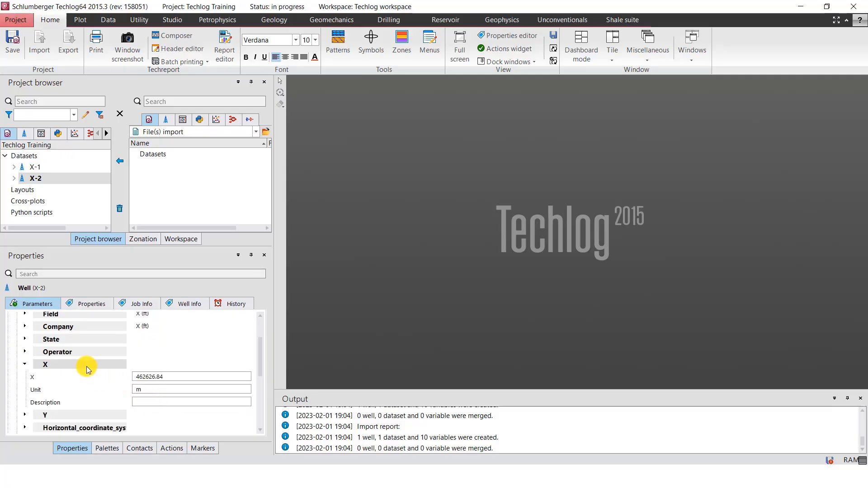
pyautogui.click(86, 366)
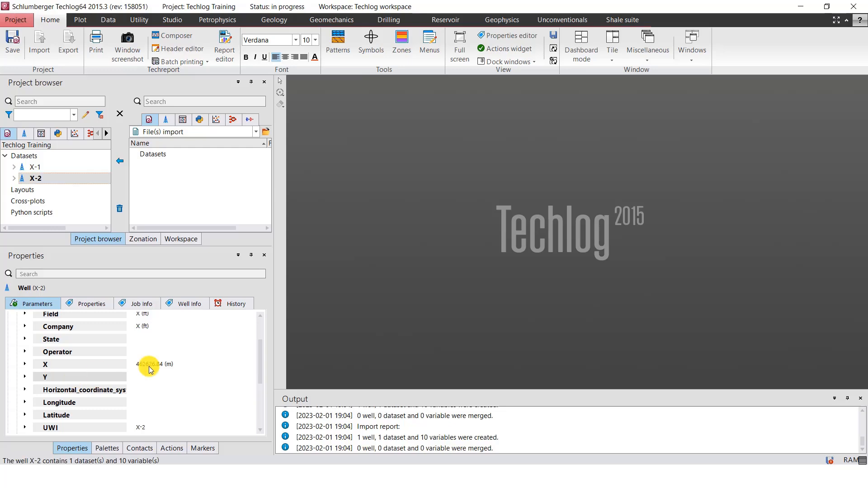
# Copy X-2's Y coordinate from Well Header.txt in Notepad and set the Y property in Techlog to 57819.87 with unit m
pyautogui.click(624, 469)
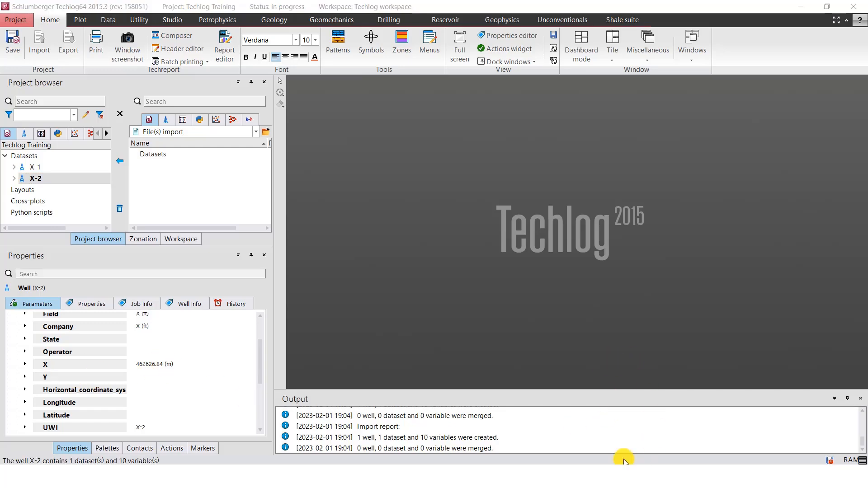
pyautogui.moveTo(269, 71); pyautogui.dragTo(305, 70)
pyautogui.hotkey('ctrl', 'c')
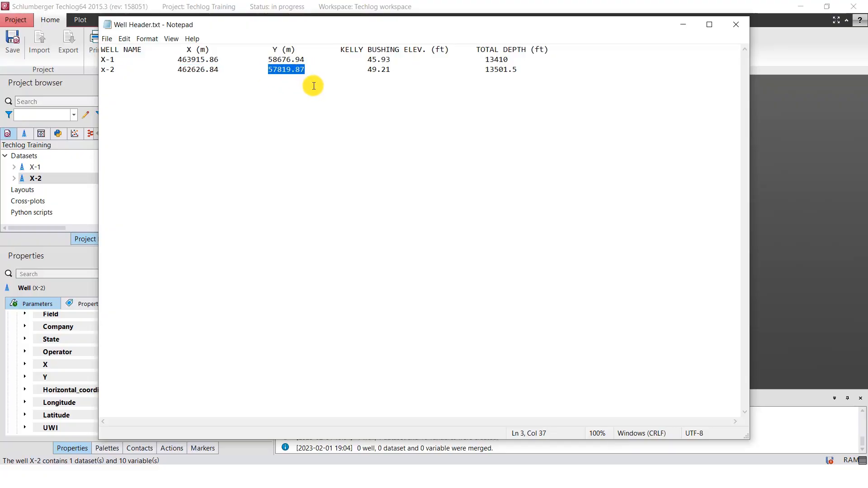
pyautogui.click(683, 24)
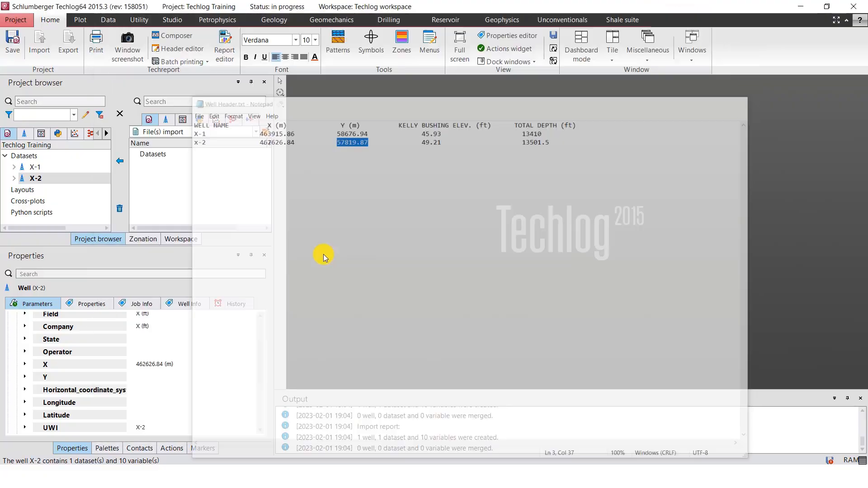
pyautogui.click(72, 377)
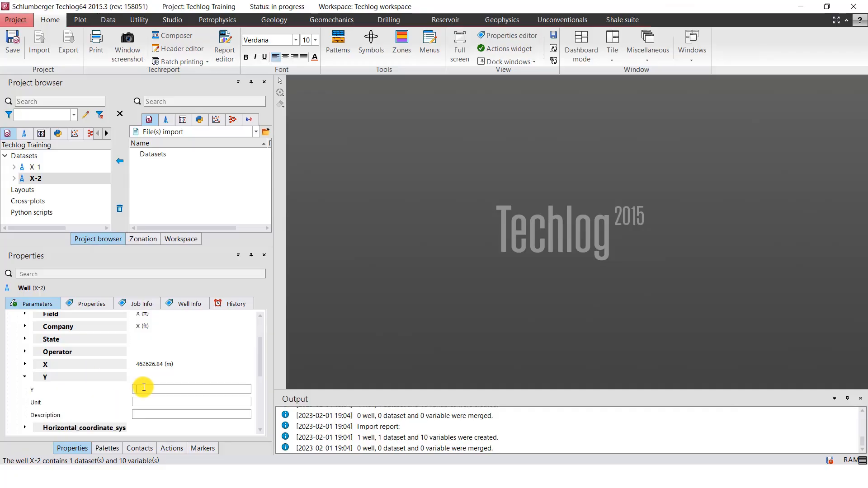
pyautogui.hotkey('ctrl', 'v')
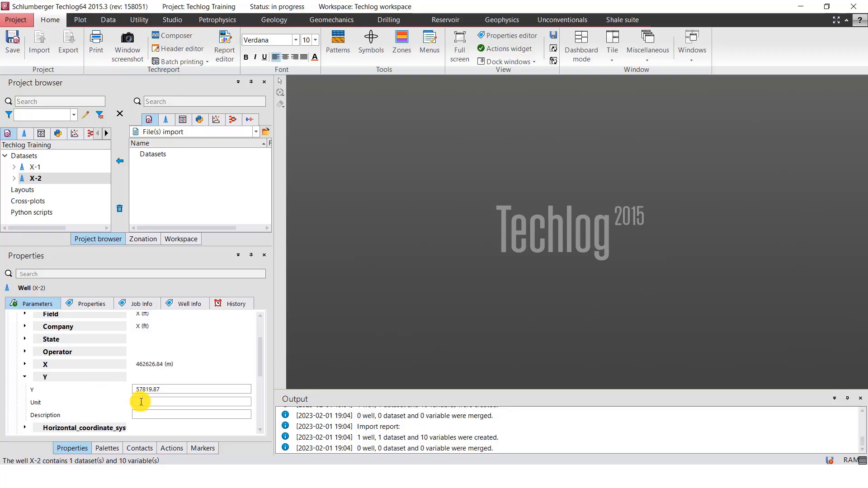
pyautogui.write('m')
pyautogui.click(95, 377)
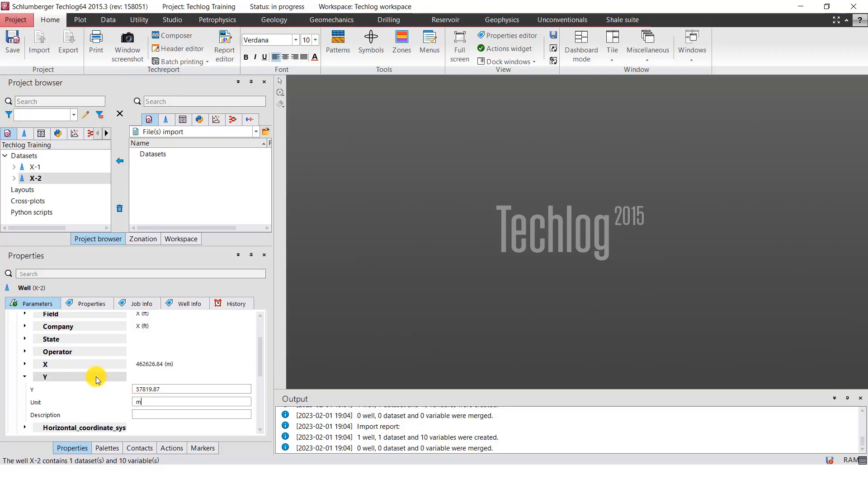
# Copy X-2's kelly bushing elevation from Well Header.txt in Notepad and set the Elevation property in Techlog to 49.21 with unit ft
pyautogui.scroll(-1, 91, 389)
pyautogui.scroll(-1, 72, 402)
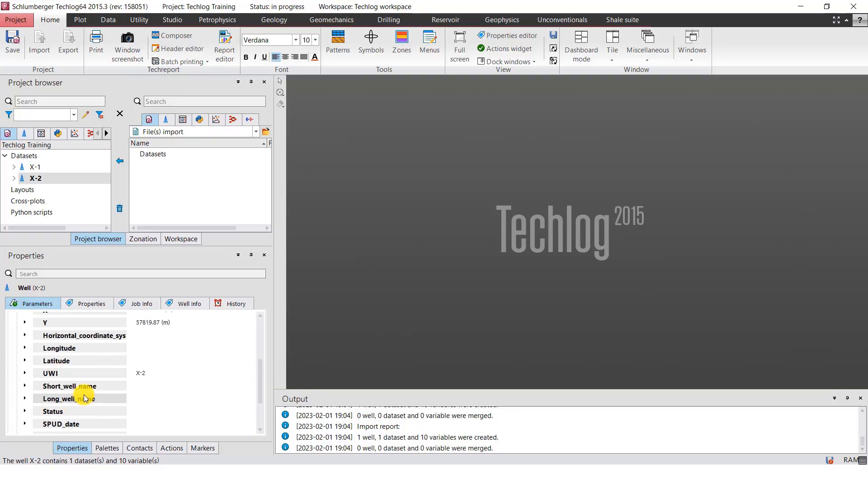
pyautogui.scroll(-1, 77, 398)
pyautogui.scroll(-1, 72, 398)
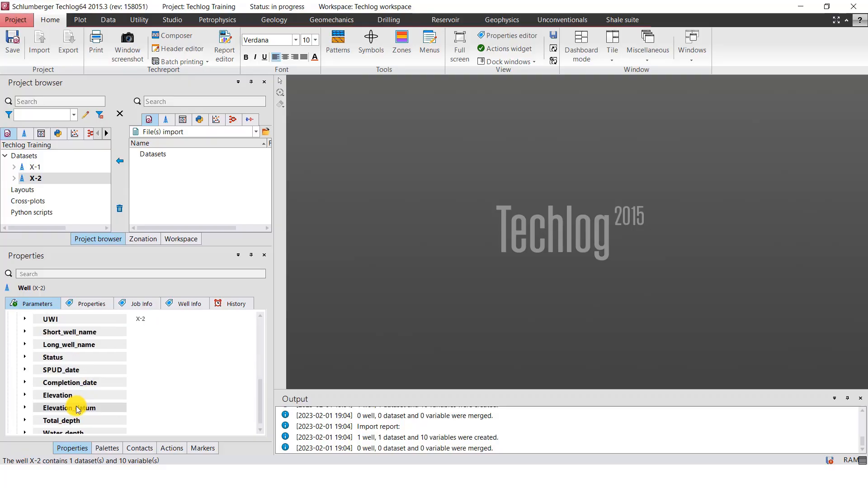
pyautogui.click(72, 396)
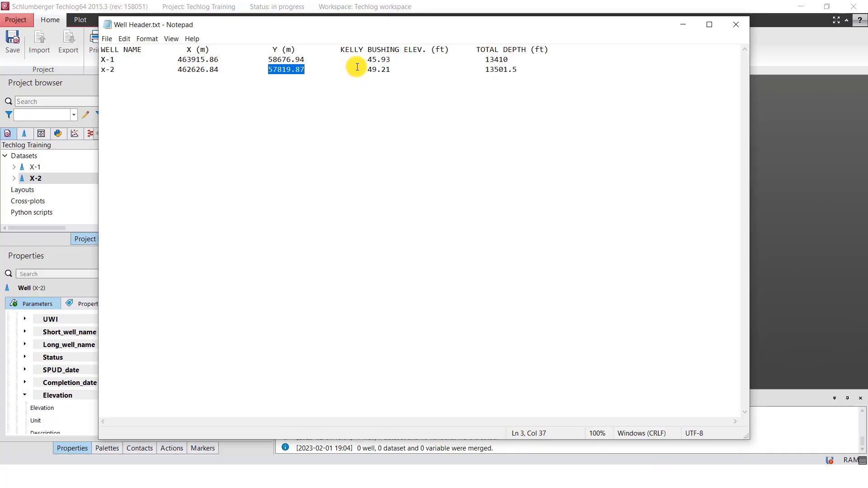
pyautogui.click(367, 70)
pyautogui.moveTo(366, 70); pyautogui.dragTo(396, 71)
pyautogui.hotkey('ctrl', 'c')
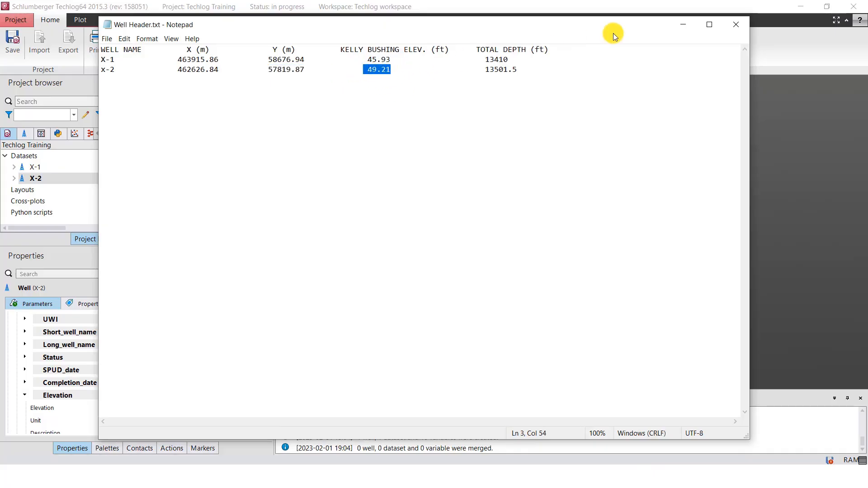
pyautogui.click(59, 409)
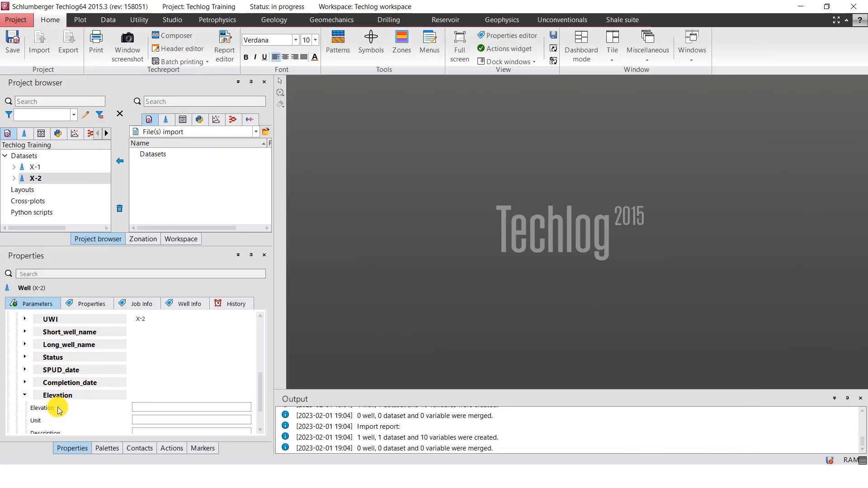
pyautogui.scroll(-1, 58, 407)
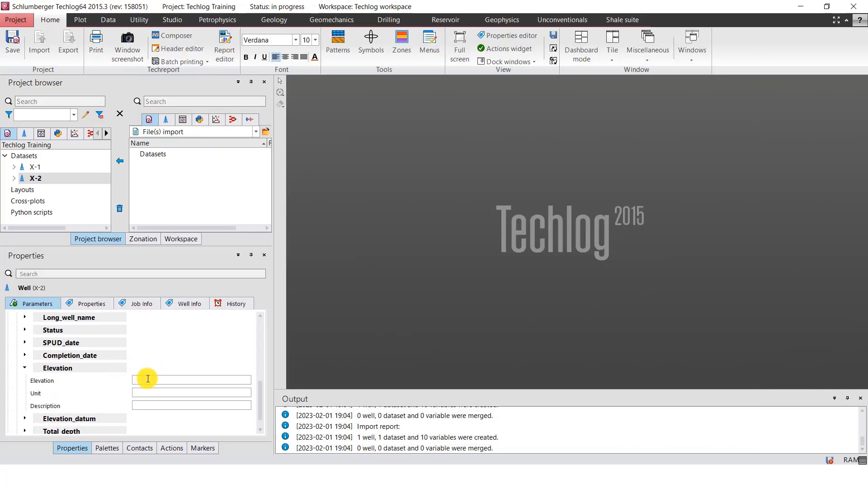
pyautogui.hotkey('ctrl', 'v')
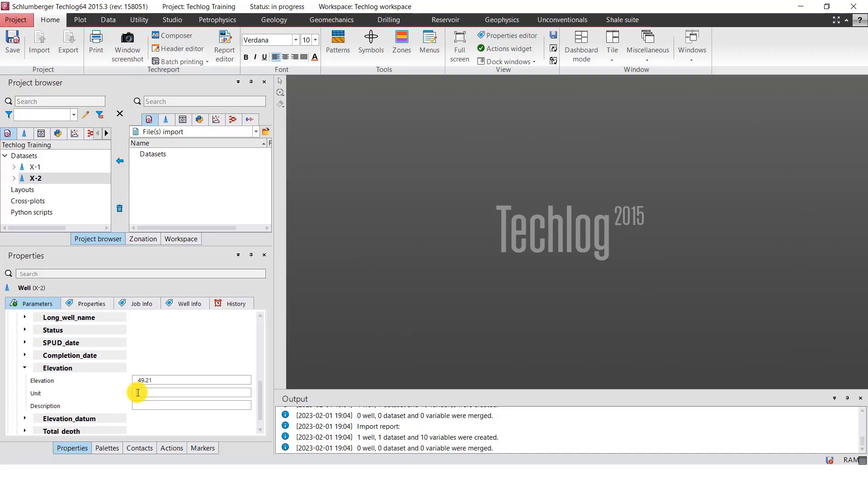
pyautogui.click(138, 393)
pyautogui.write('ft')
pyautogui.click(85, 371)
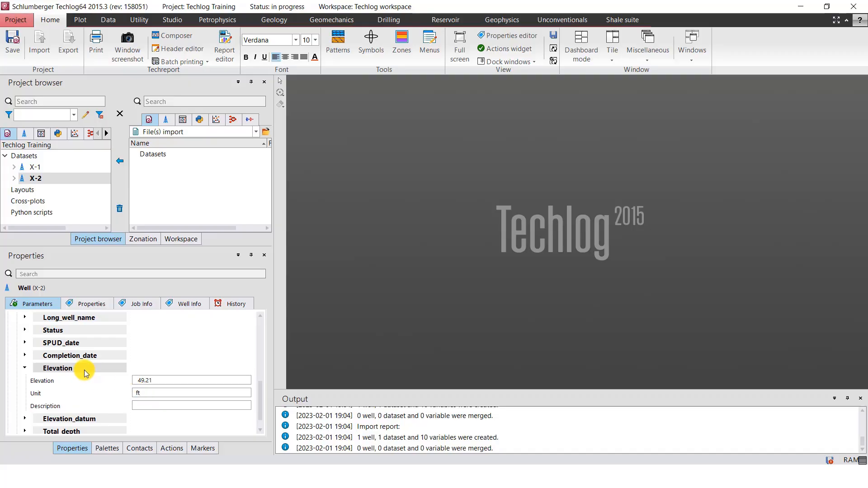
pyautogui.click(85, 372)
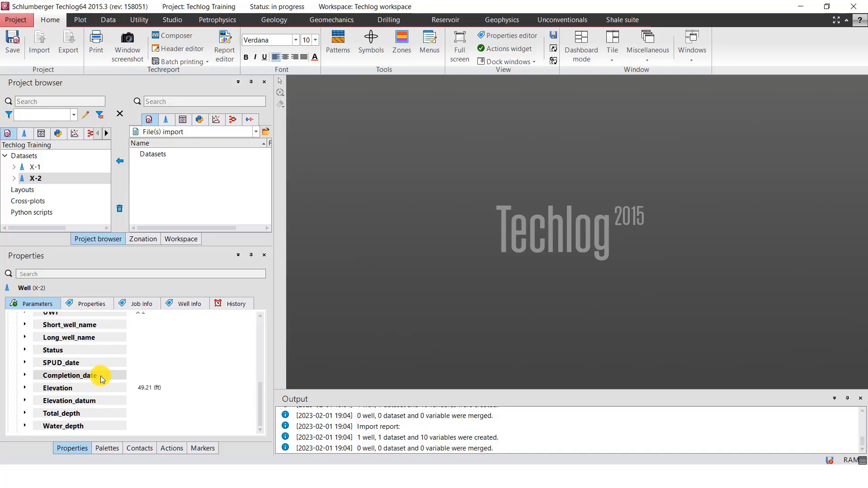
# Copy X-2's total depth from Well Header.txt in Notepad and set the Total_depth property in Techlog to 13501.5 with unit ft
pyautogui.click(76, 413)
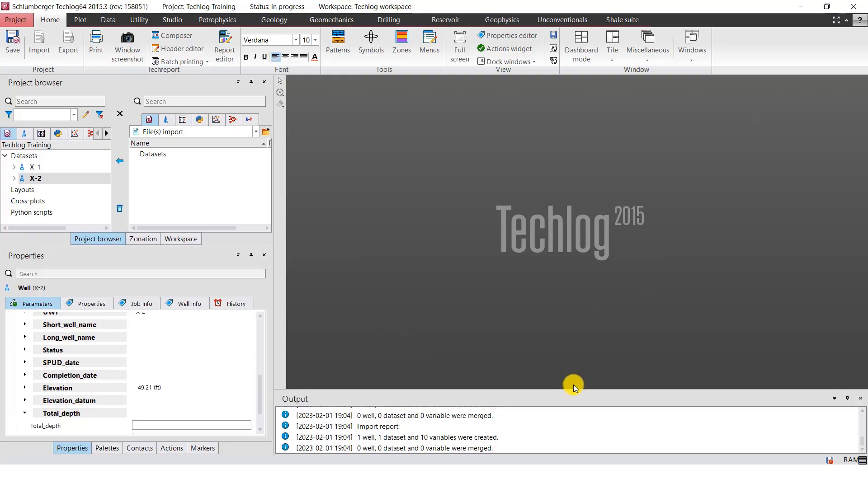
pyautogui.click(642, 477)
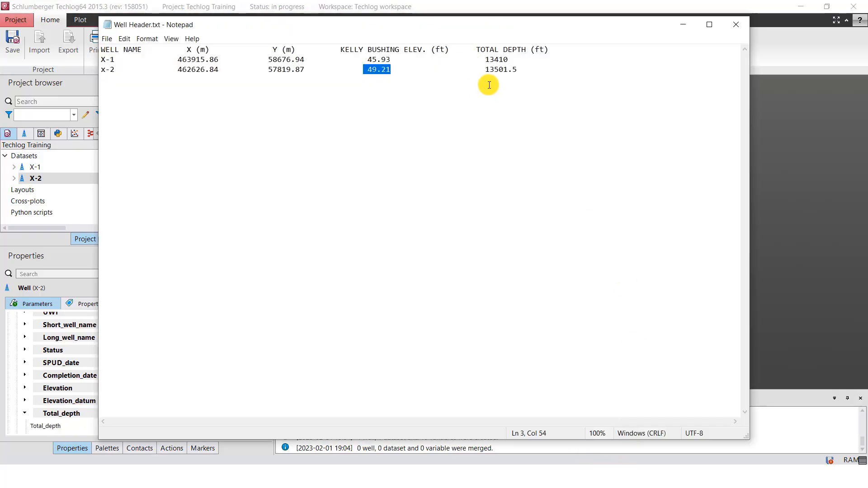
pyautogui.moveTo(481, 70); pyautogui.dragTo(518, 68)
pyautogui.hotkey('ctrl', 'c')
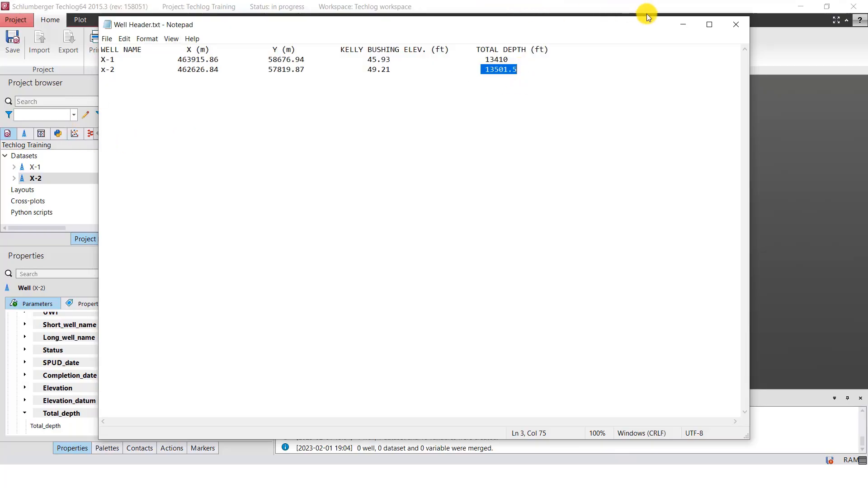
pyautogui.click(682, 24)
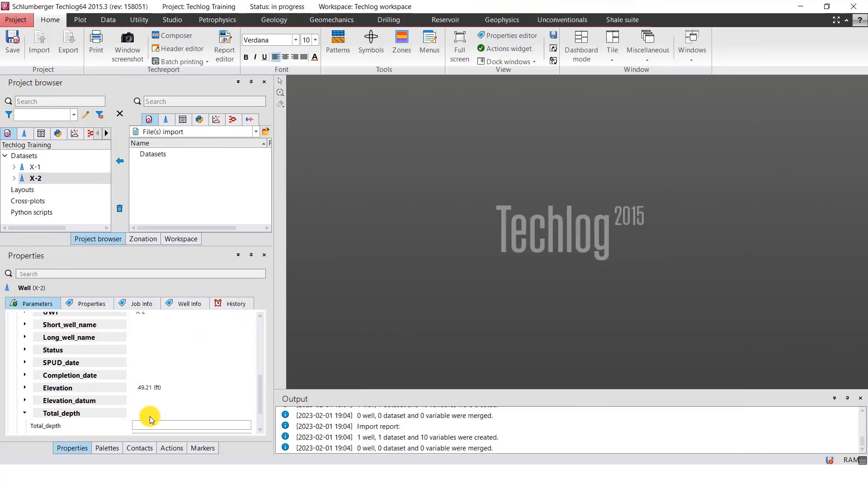
pyautogui.scroll(-1, 149, 412)
pyautogui.click(149, 398)
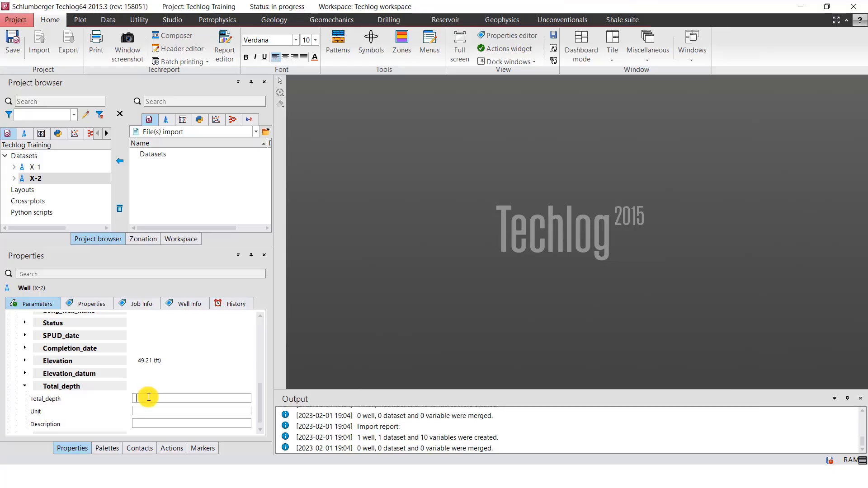
pyautogui.hotkey('ctrl', 'v')
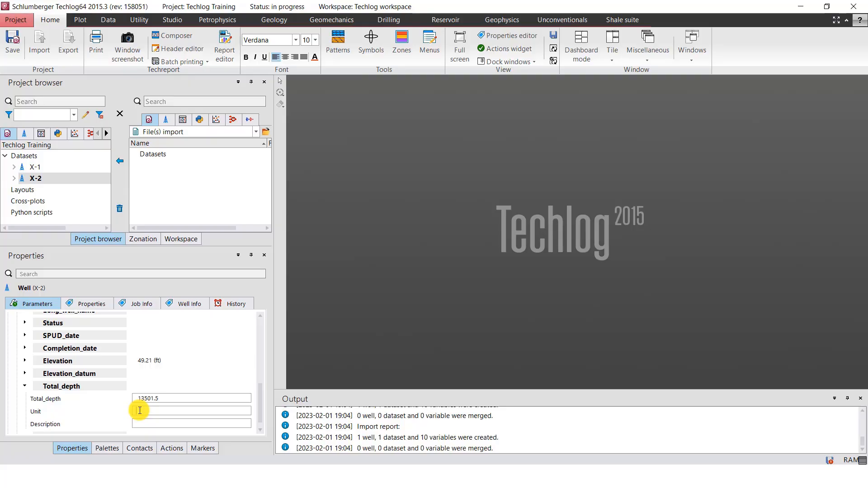
pyautogui.click(131, 386)
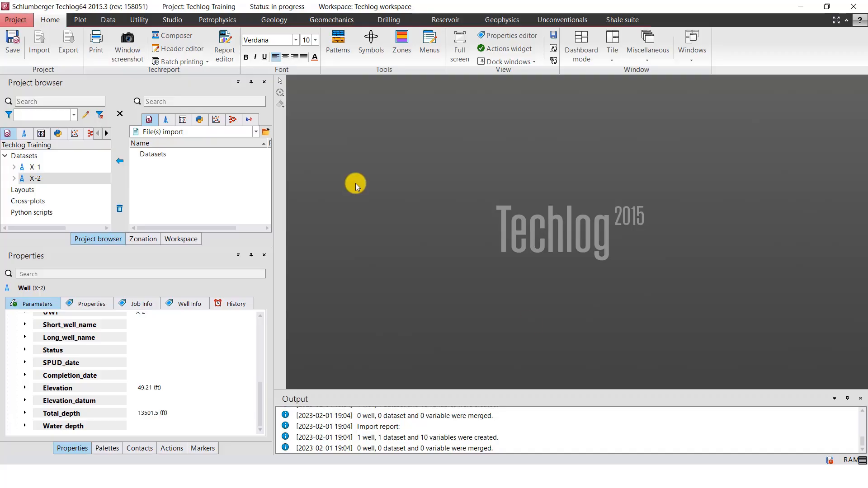
# Switch to File Explorer and open X-1.txt from the Deviation Survey folder inside Techlog Training
pyautogui.click(353, 477)
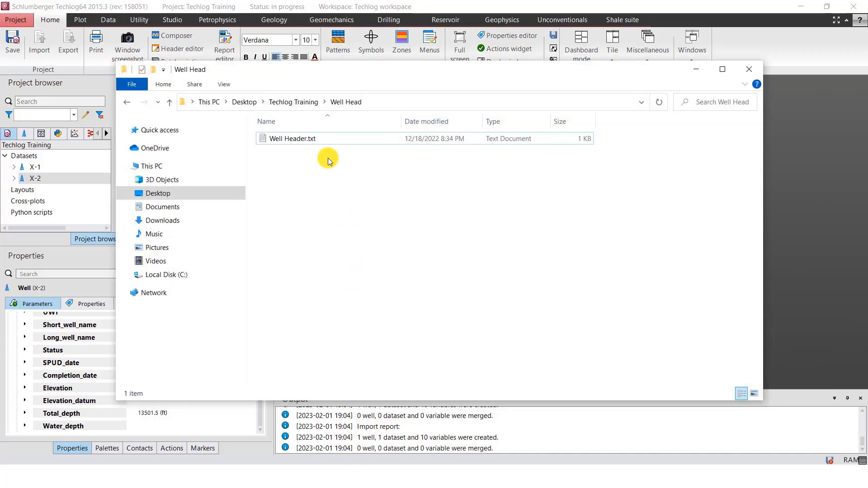
pyautogui.click(308, 103)
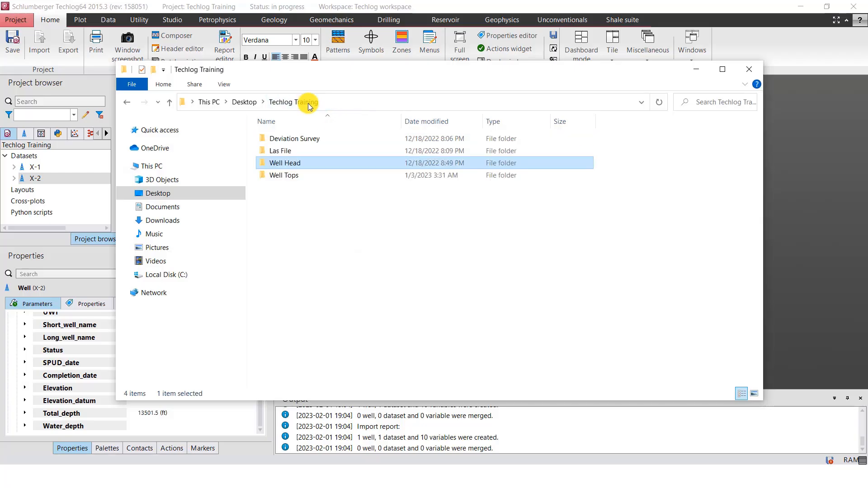
pyautogui.doubleClick(314, 138)
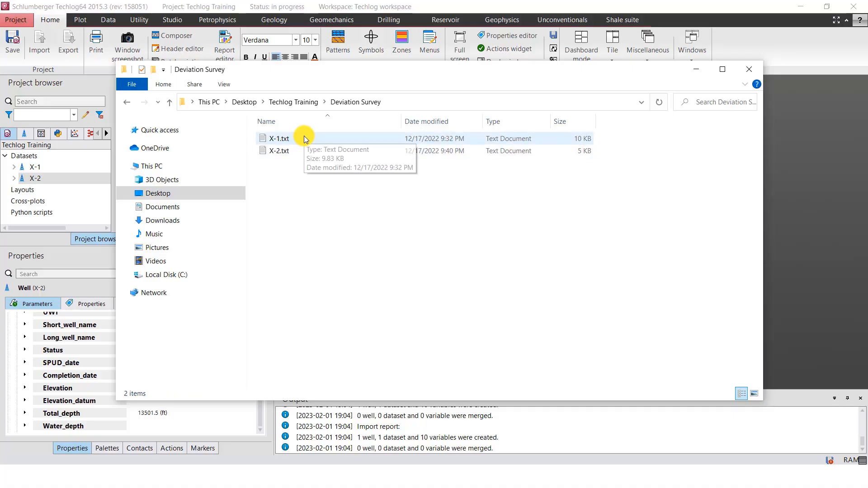
pyautogui.doubleClick(304, 138)
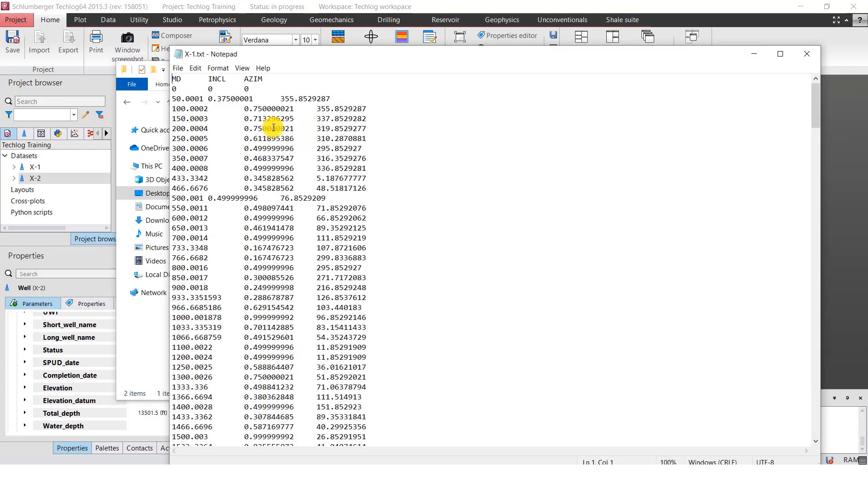
# Examine the X-1 deviation survey rows in Notepad and highlight the MD, INCL and AZIM column headings one after another
pyautogui.scroll(-4, 274, 127)
pyautogui.scroll(-3, 274, 126)
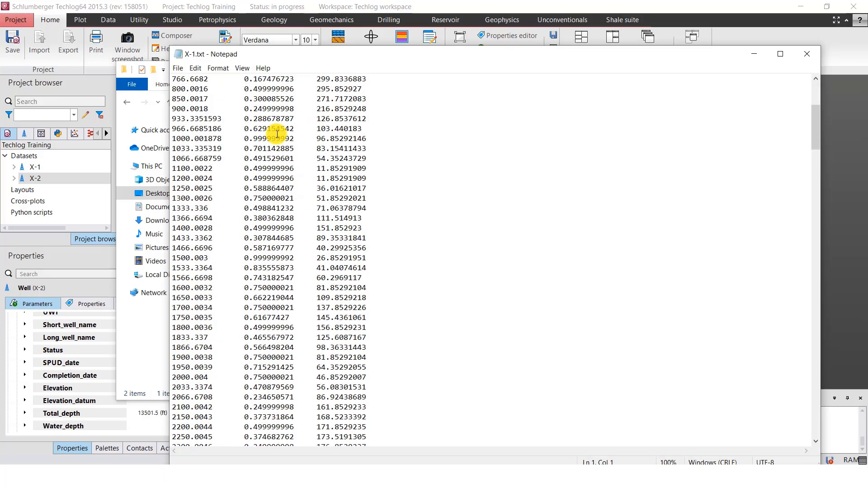
pyautogui.scroll(7, 226, 104)
pyautogui.click(184, 78)
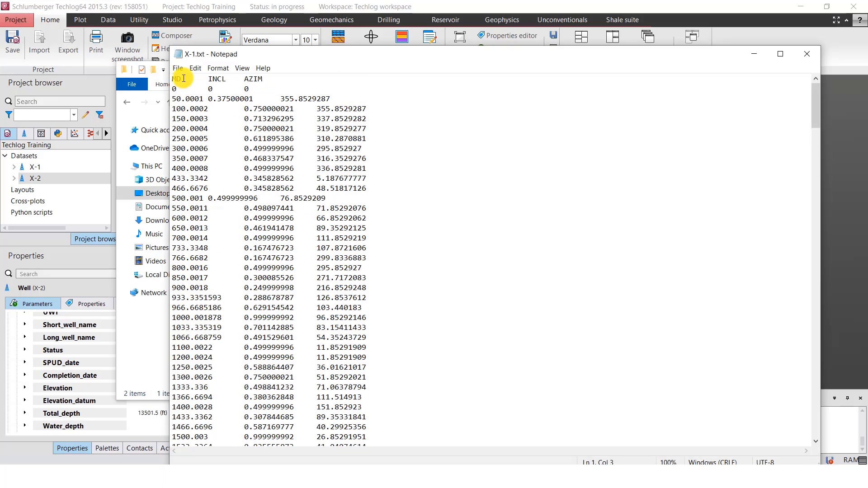
pyautogui.moveTo(184, 79); pyautogui.dragTo(166, 79)
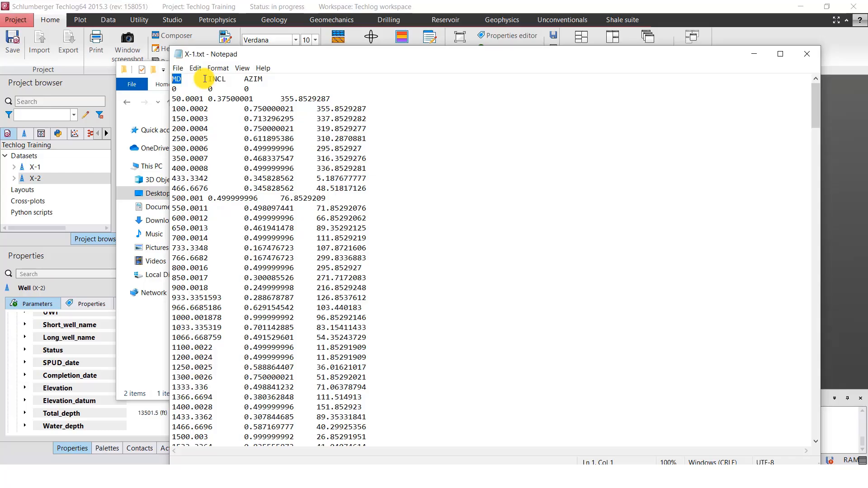
pyautogui.moveTo(208, 79); pyautogui.dragTo(232, 79)
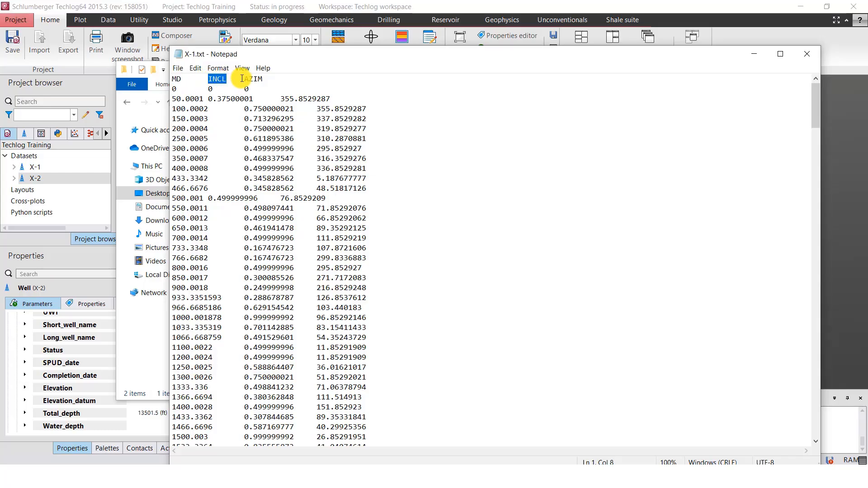
pyautogui.moveTo(243, 80); pyautogui.dragTo(263, 80)
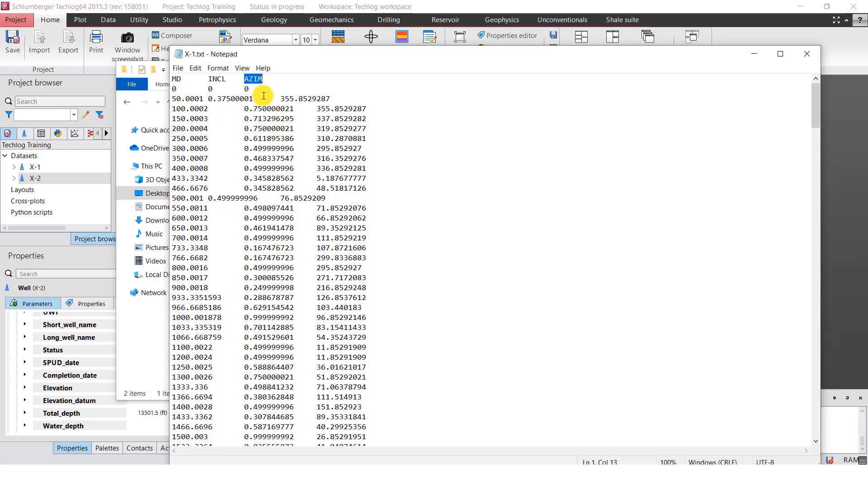
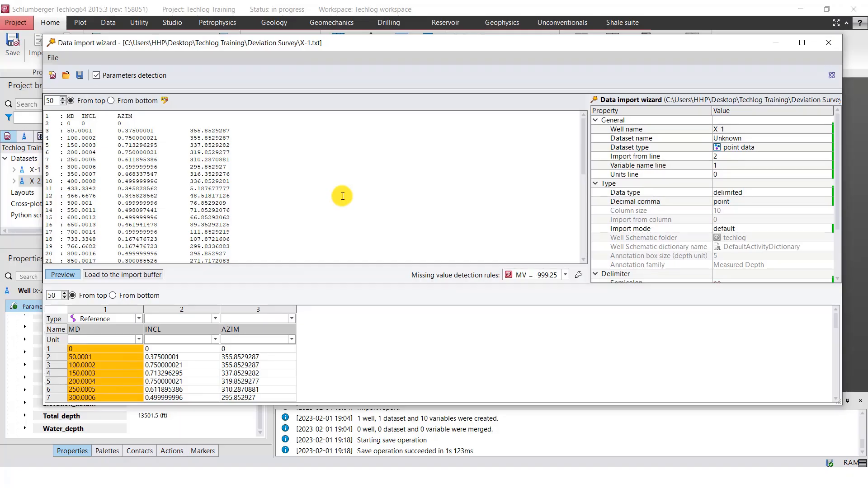
# Name the X-1 dataset Deviation Survey in the data import wizard
pyautogui.click(744, 140)
pyautogui.click(744, 140)
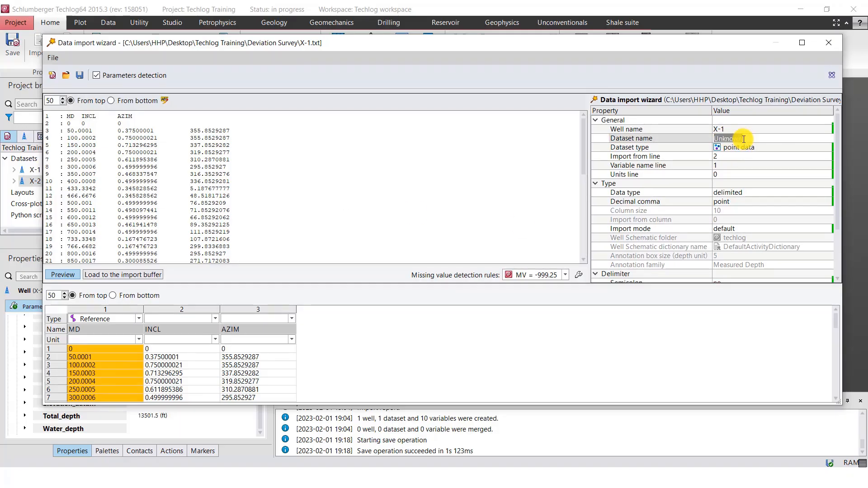
pyautogui.write('De')
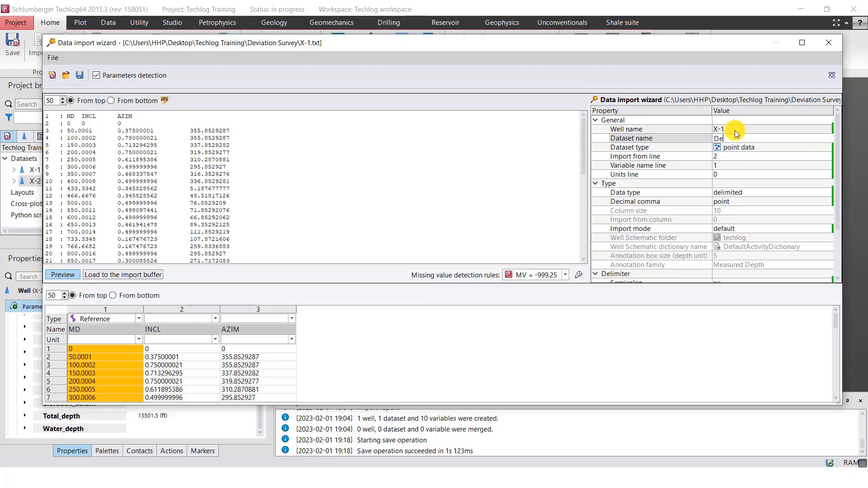
pyautogui.write('viation Survey')
# Set the dataset type of X-1's Deviation Survey to trajectory
pyautogui.click(758, 148)
pyautogui.click(758, 148)
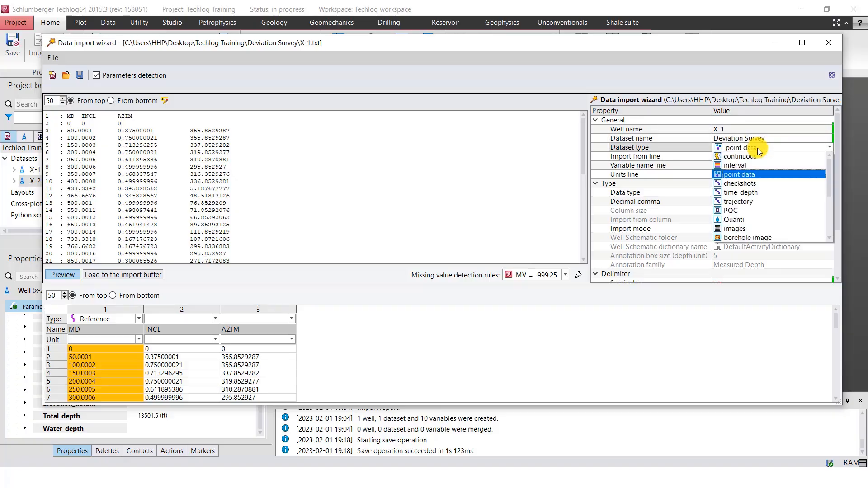
pyautogui.press('Down')
pyautogui.press('Down')
pyautogui.press('Down')
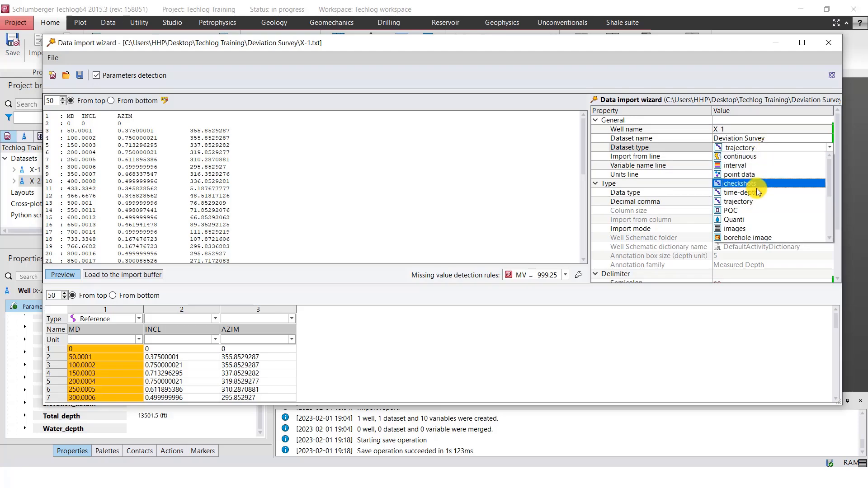
pyautogui.click(746, 208)
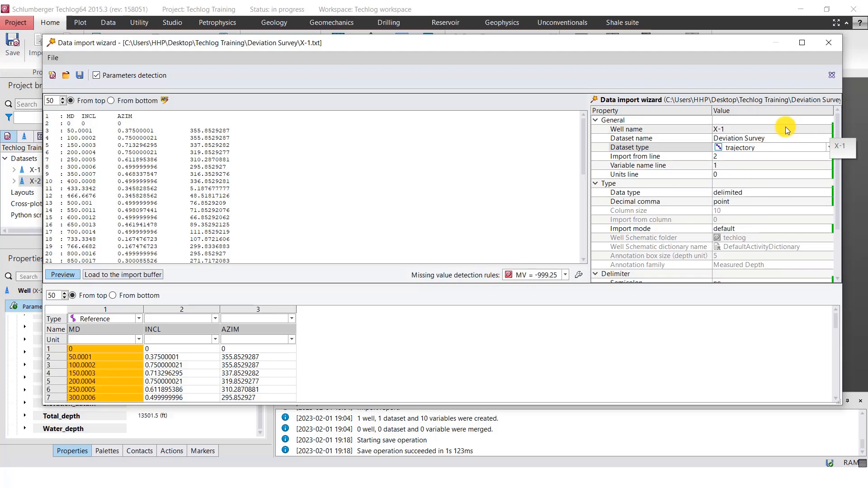
# Set the unit of X-1's MD column to ft in the import preview
pyautogui.click(139, 339)
pyautogui.scroll(-20, 115, 391)
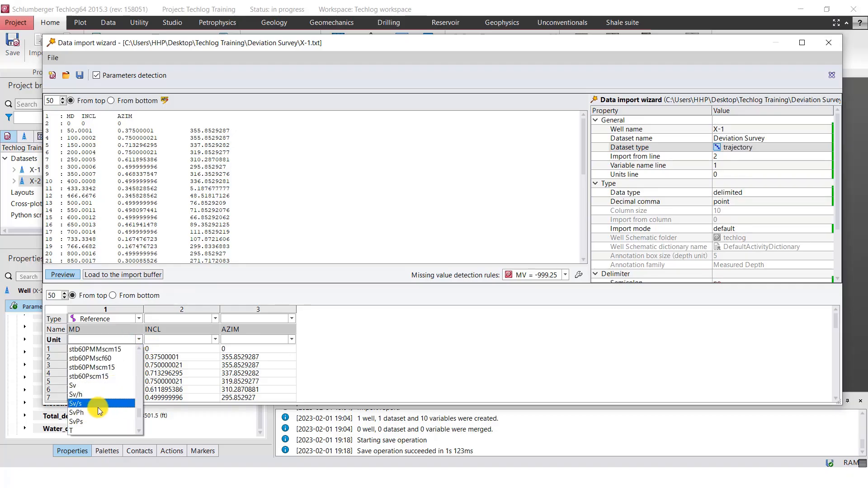
pyautogui.scroll(15, 97, 400)
pyautogui.click(78, 396)
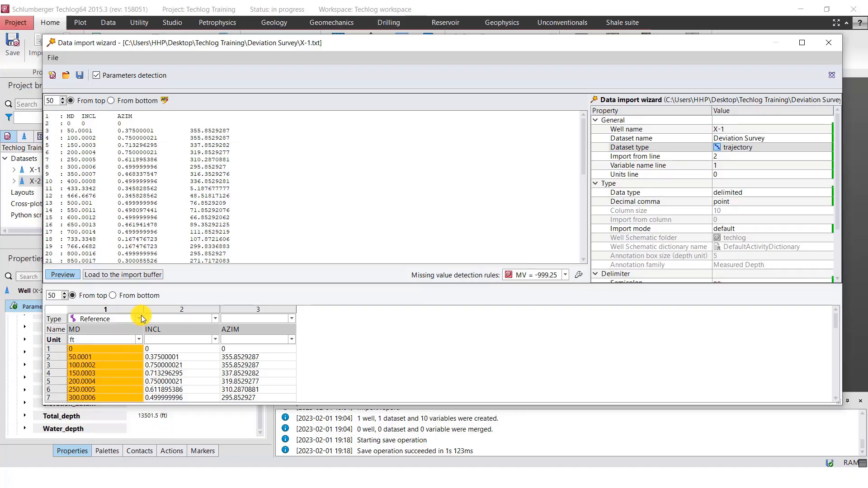
# Set the units of X-1's INCL and AZIM columns to deg in the import preview
pyautogui.click(217, 341)
pyautogui.scroll(-10, 174, 388)
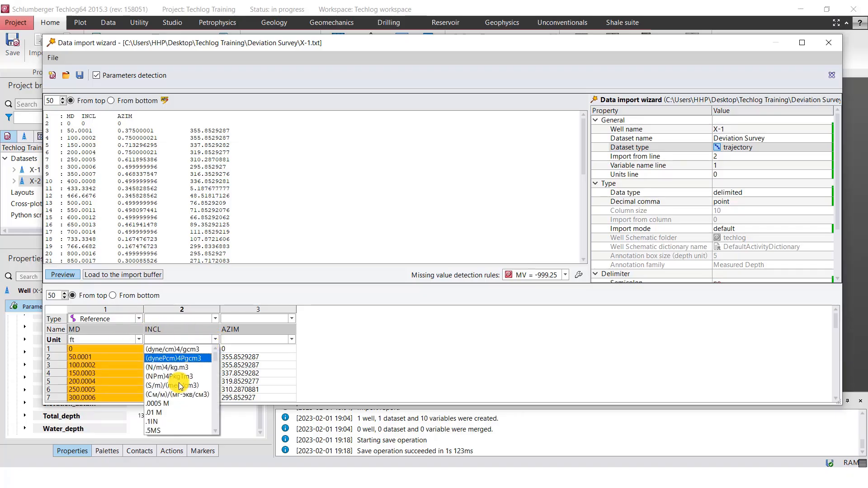
pyautogui.scroll(-5, 167, 391)
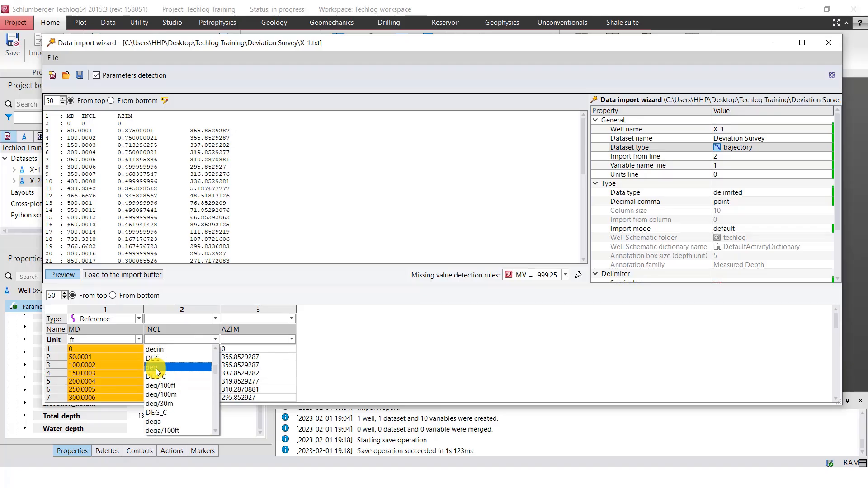
pyautogui.click(152, 368)
pyautogui.click(292, 340)
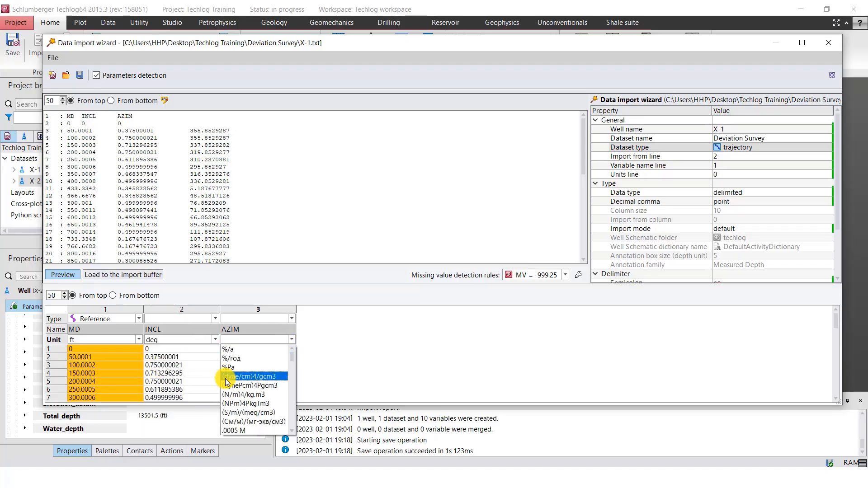
pyautogui.scroll(-10, 228, 382)
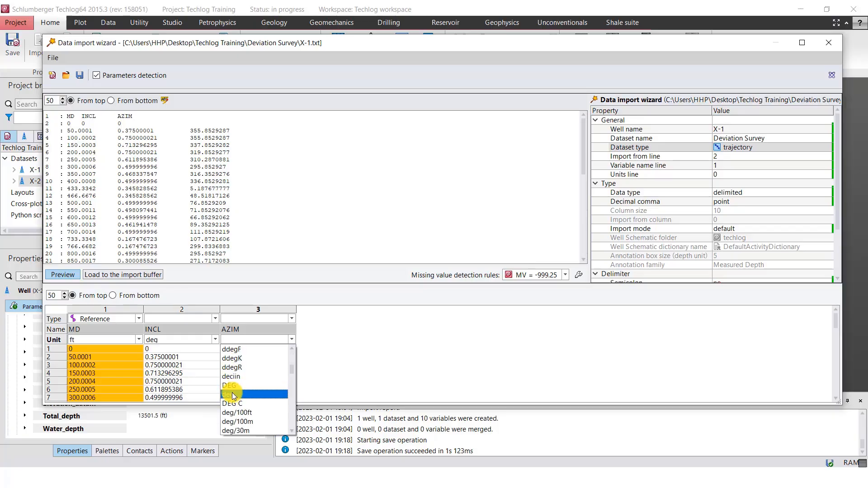
pyautogui.click(228, 394)
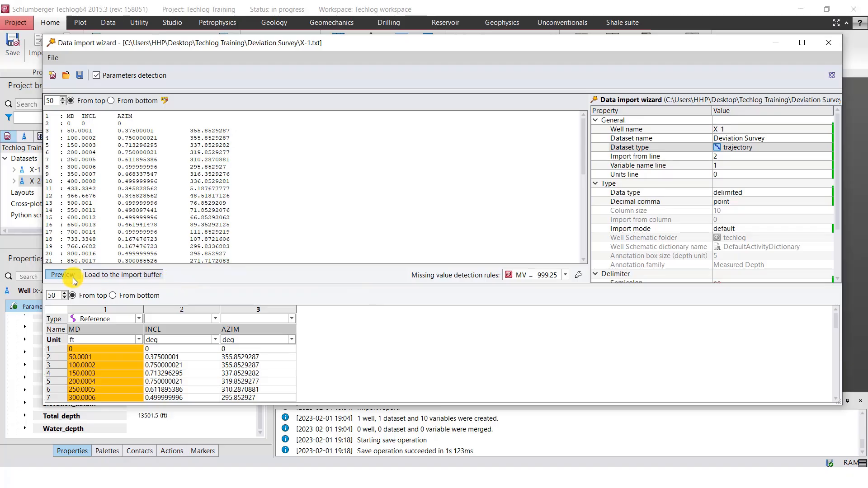
# Load the X-1 survey into the import buffer and expand its Deviation Survey dataset to show the variables
pyautogui.click(110, 277)
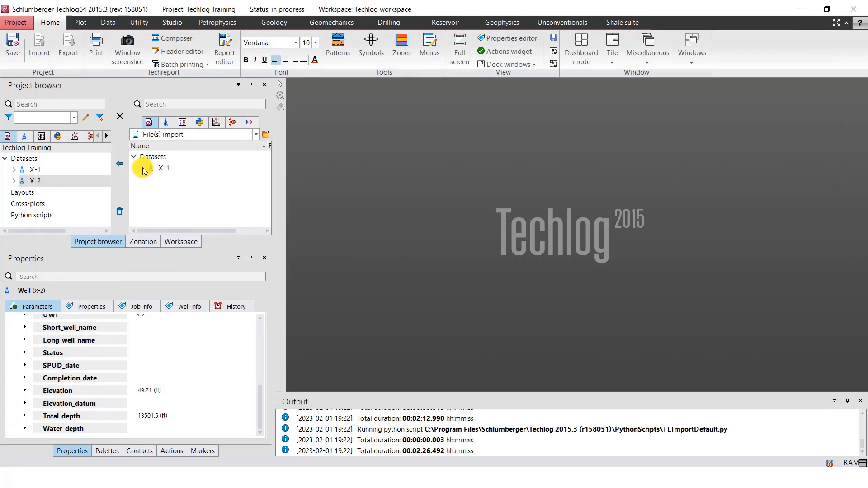
pyautogui.click(143, 167)
pyautogui.click(152, 179)
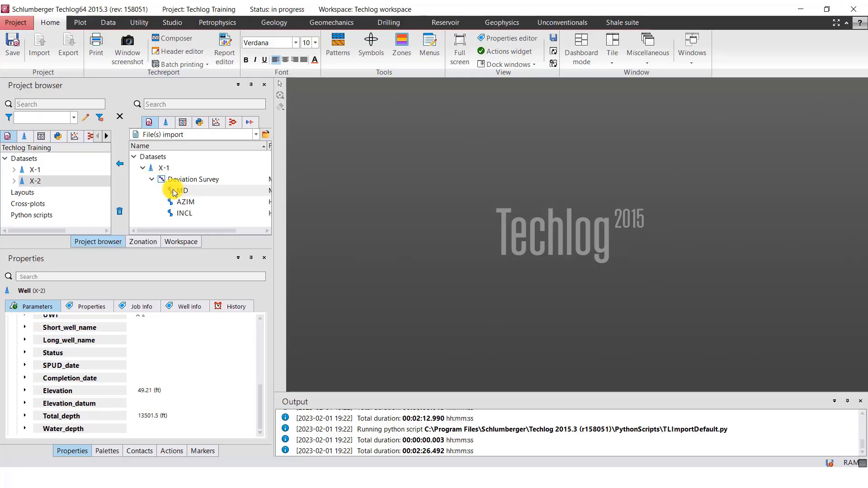
# Import well X-1 with its Deviation Survey into the project, then delete X-1 from the import buffer
pyautogui.click(143, 170)
pyautogui.click(161, 169)
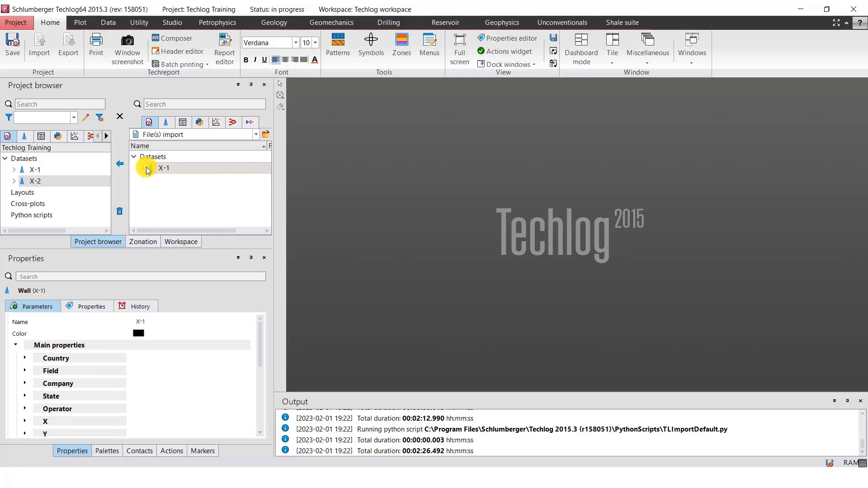
pyautogui.click(143, 168)
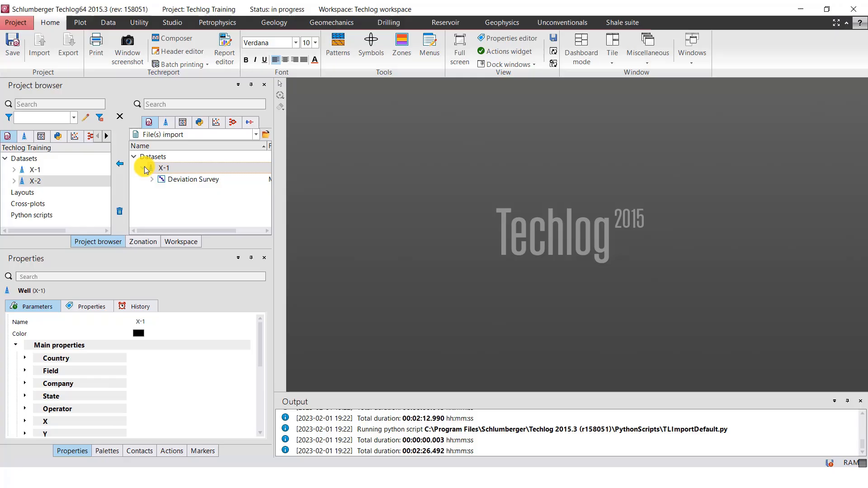
pyautogui.click(120, 166)
pyautogui.click(14, 170)
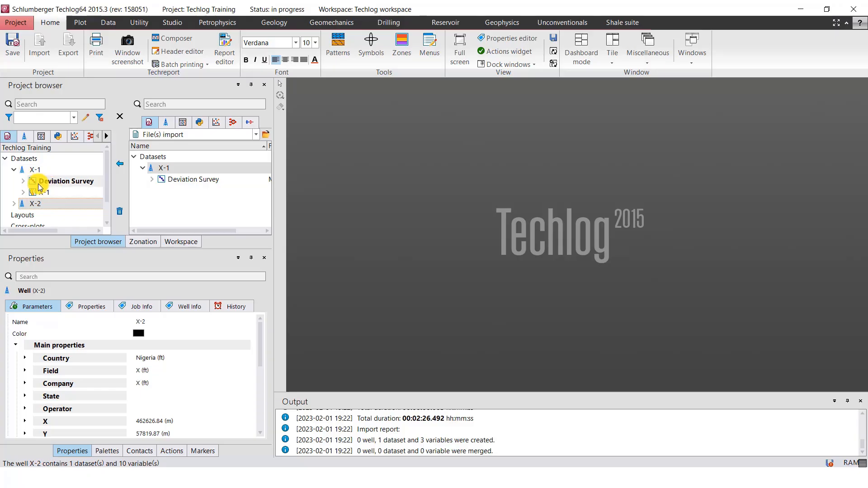
pyautogui.click(153, 167)
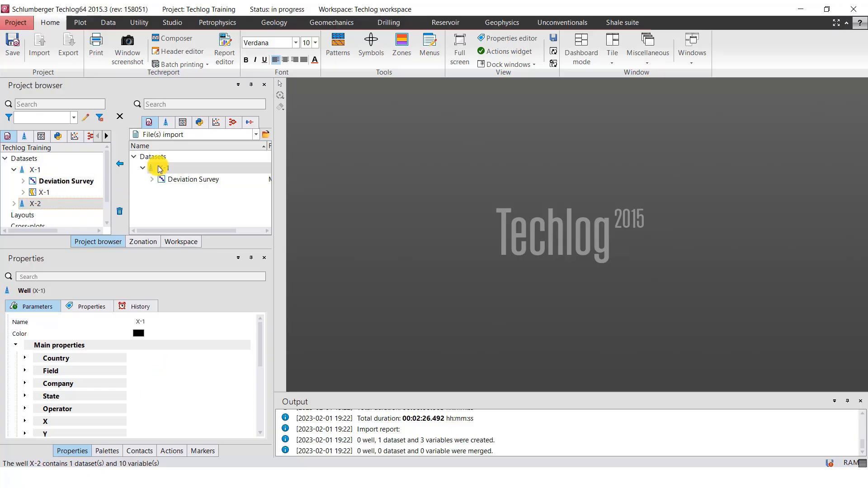
pyautogui.click(120, 211)
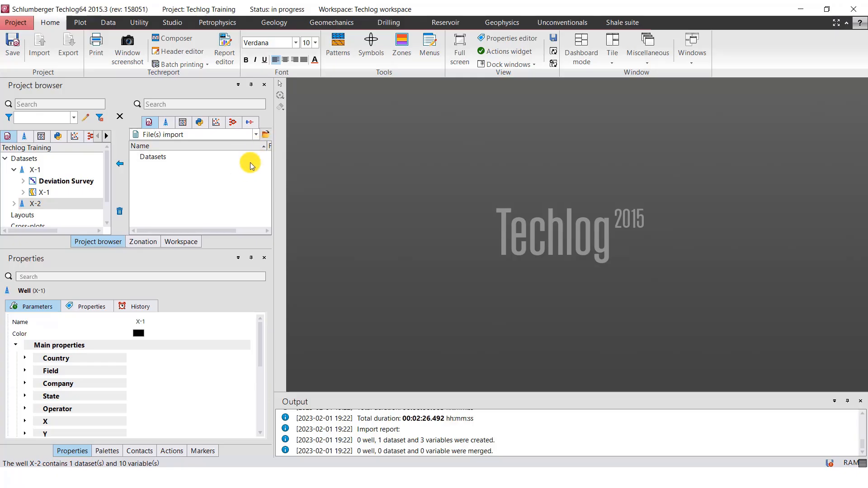
# Open X-2.txt from the Deviation Survey folder for import
pyautogui.click(265, 134)
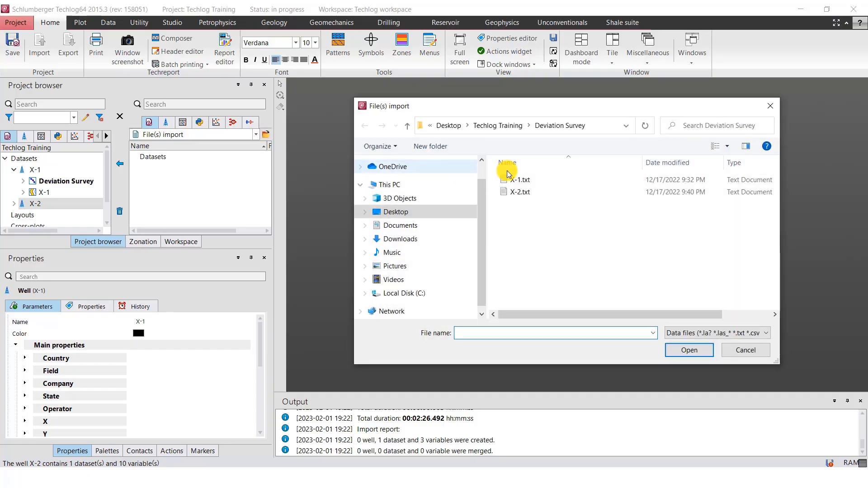
pyautogui.click(530, 193)
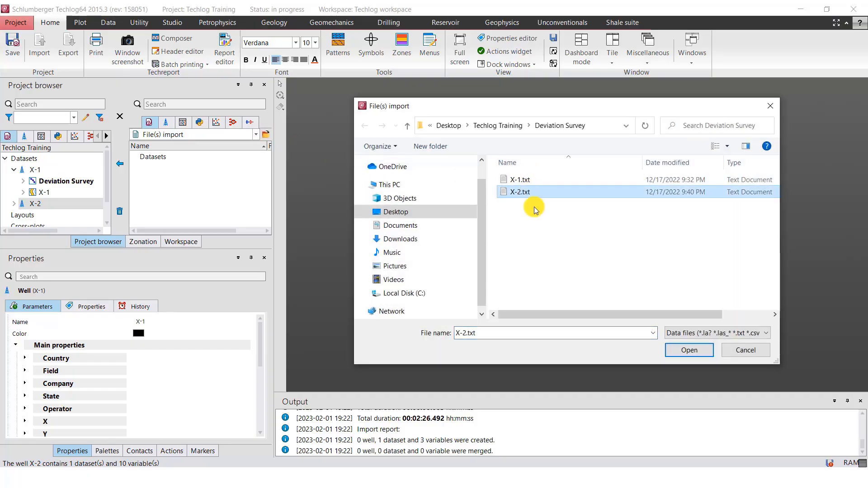
pyautogui.click(690, 352)
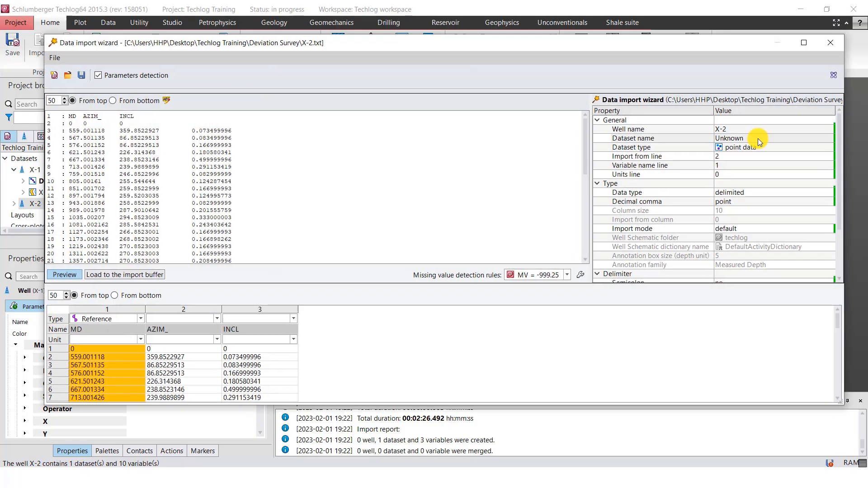
# Name the X-2 dataset Deviation Survey in the data import wizard
pyautogui.click(758, 138)
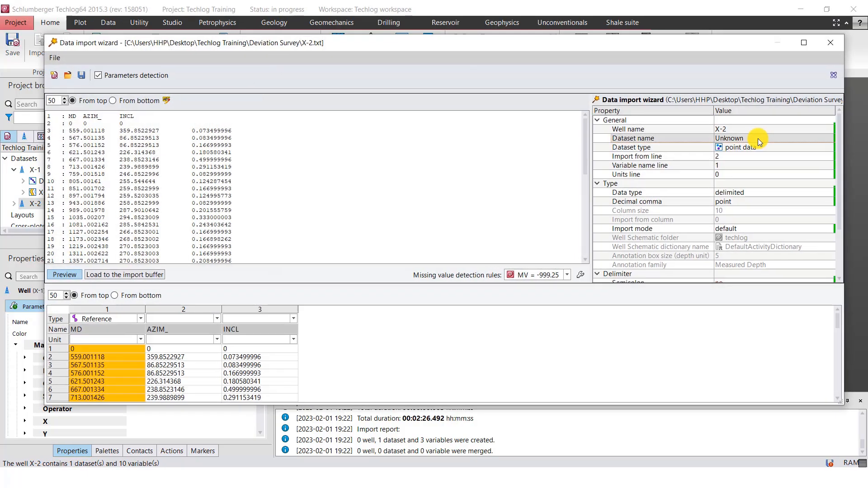
pyautogui.click(758, 139)
pyautogui.click(758, 139)
pyautogui.press('BackSpace')
pyautogui.press('BackSpace')
pyautogui.press('BackSpace')
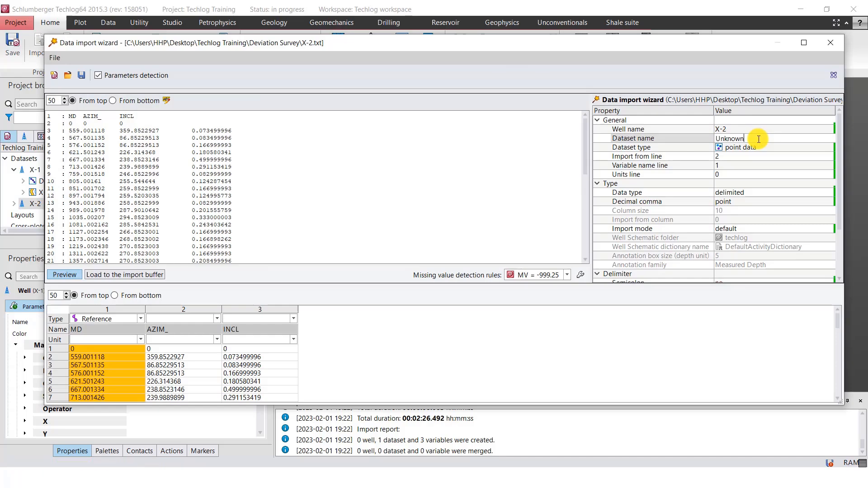
pyautogui.press('BackSpace')
pyautogui.press('BackSpace')
pyautogui.press('BackSpace')
pyautogui.press('BackSpace')
pyautogui.write('Deviat')
pyautogui.write('ion Survey')
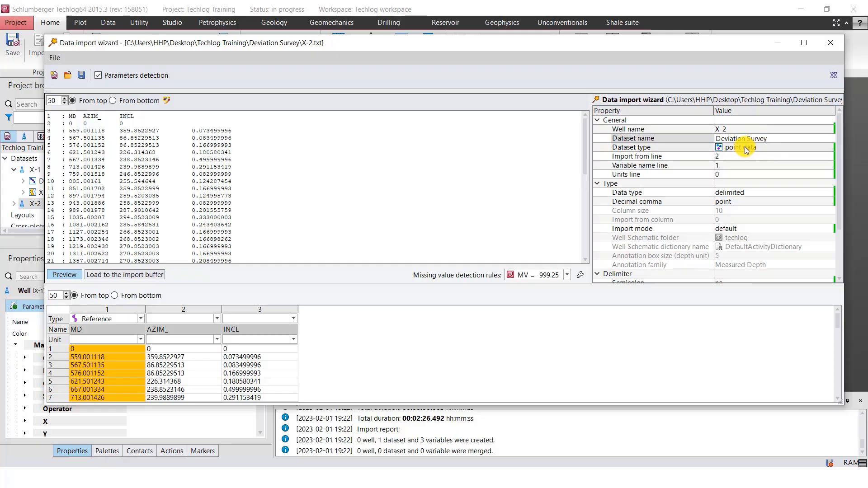
# Set the dataset type of X-2's Deviation Survey to trajectory
pyautogui.click(751, 120)
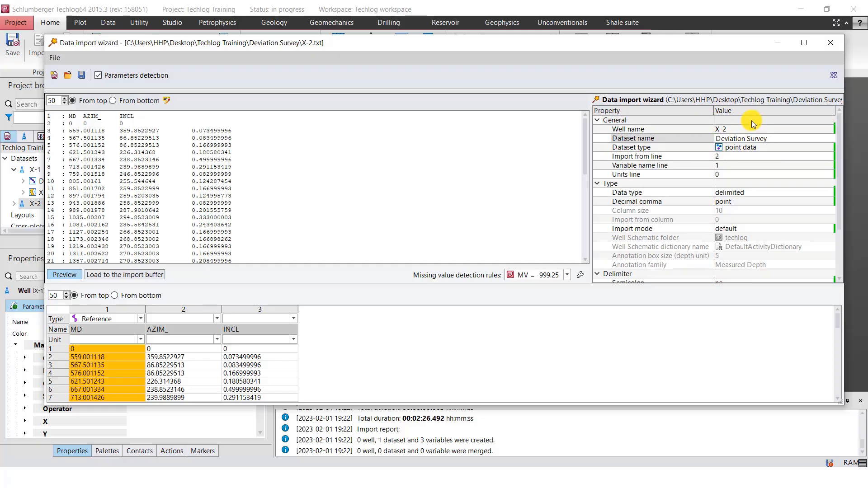
pyautogui.click(753, 149)
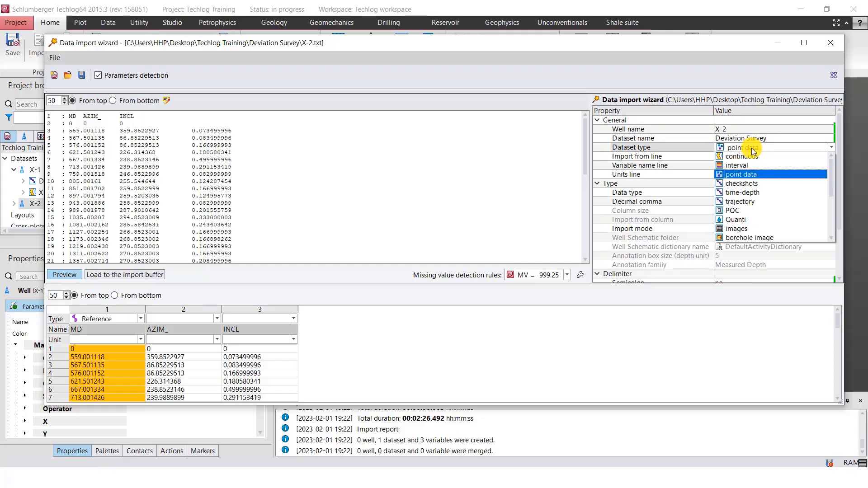
pyautogui.click(752, 202)
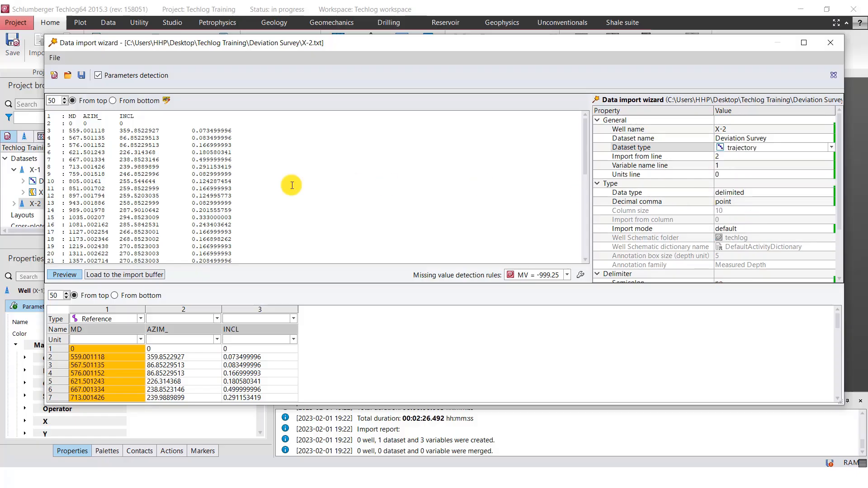
# Set the unit of X-2's MD column to ft in the import preview
pyautogui.click(141, 339)
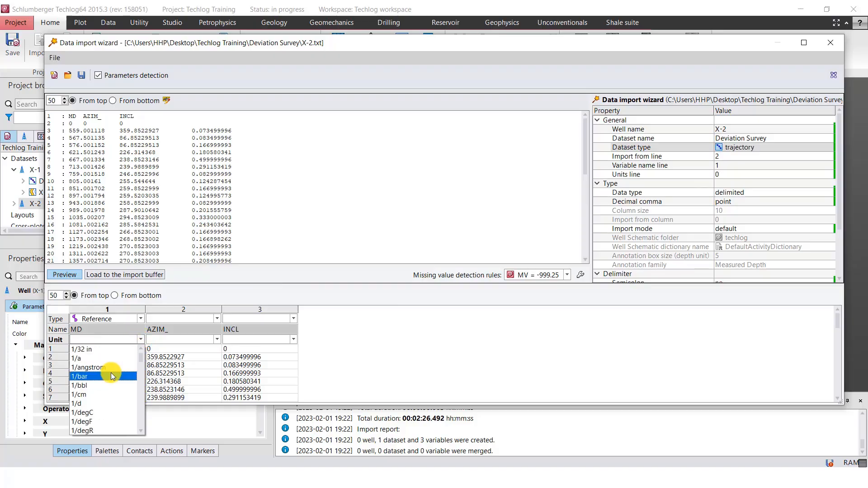
pyautogui.write('fft')
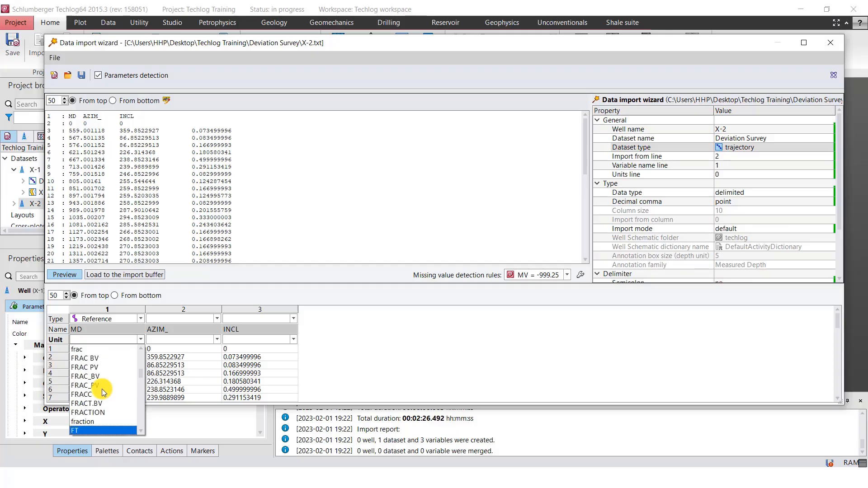
pyautogui.click(77, 421)
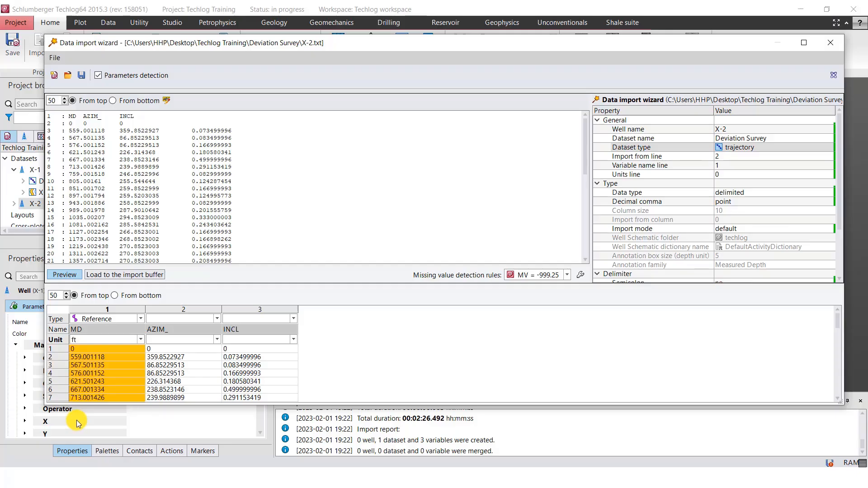
# Set the unit of X-2's AZIM_ column to deg in the import preview
pyautogui.click(219, 339)
pyautogui.click(218, 339)
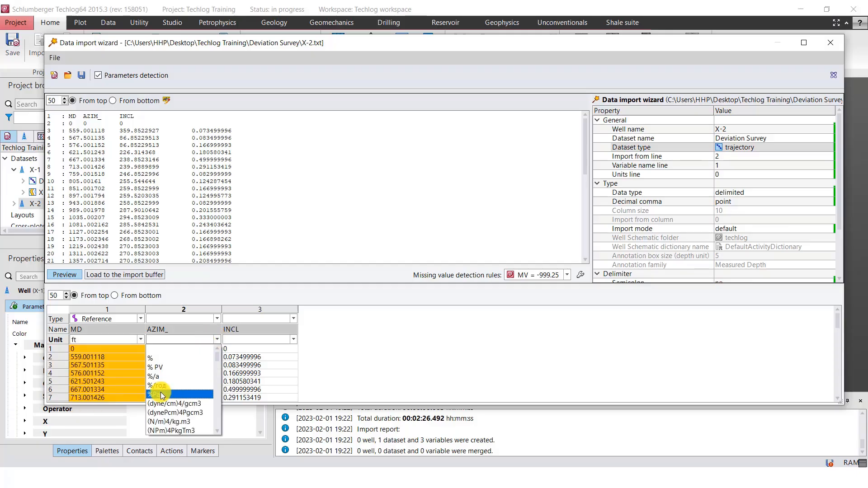
pyautogui.scroll(-8, 162, 397)
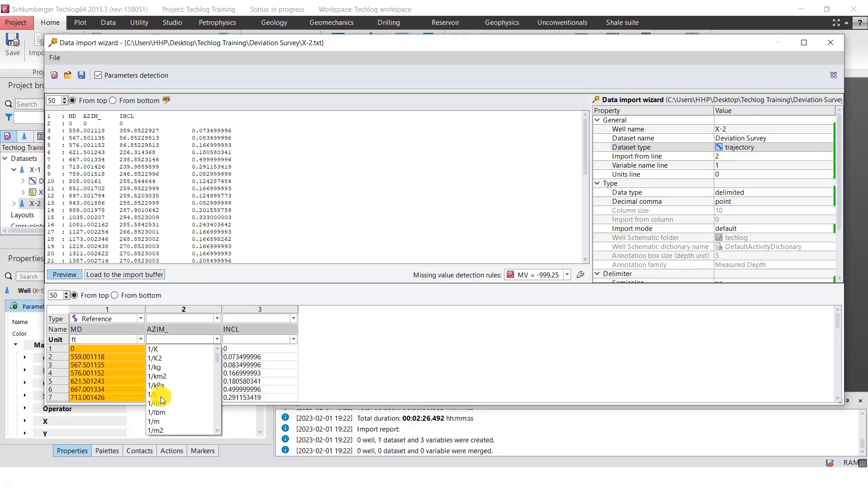
pyautogui.write('de')
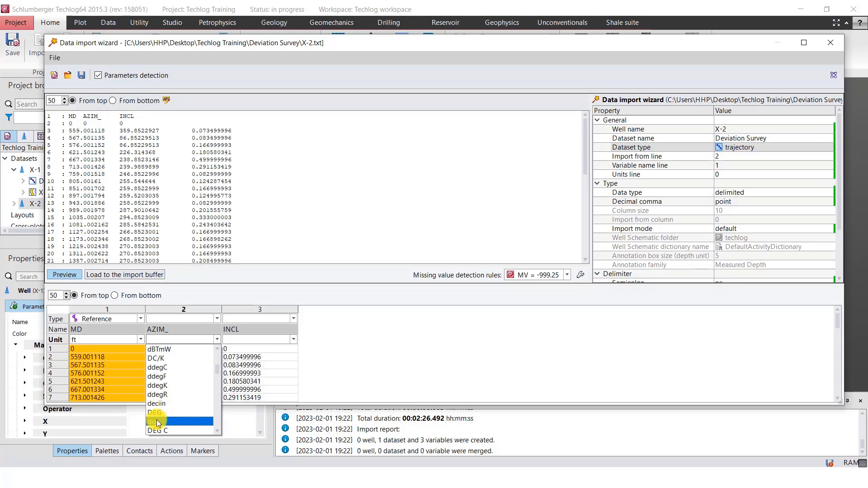
pyautogui.click(155, 422)
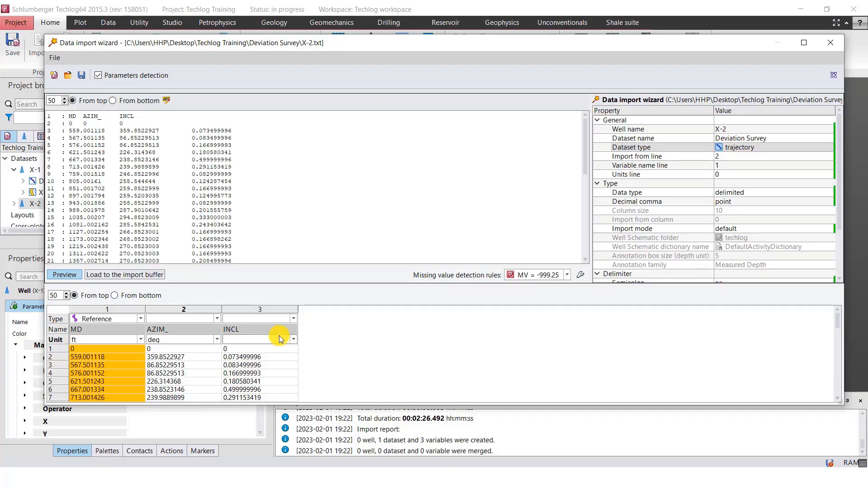
# Set the unit of X-2's INCL column to deg in the import preview
pyautogui.click(295, 340)
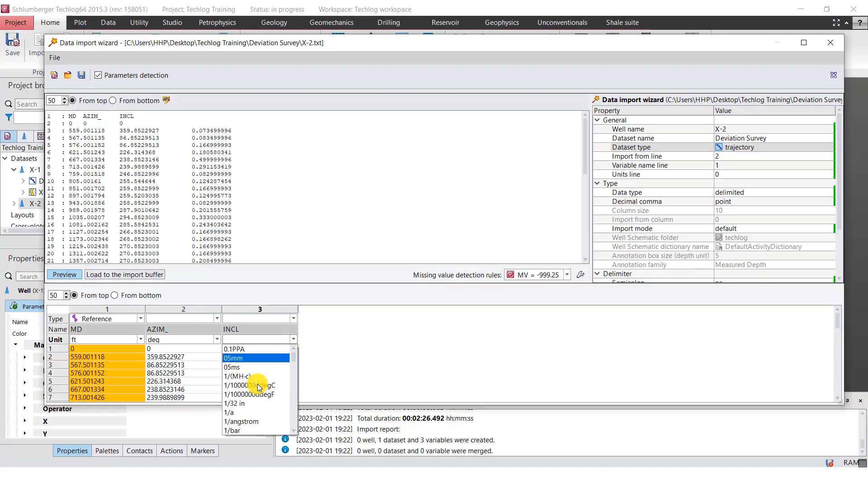
pyautogui.write('deg')
pyautogui.scroll(-1, 257, 384)
pyautogui.write('de')
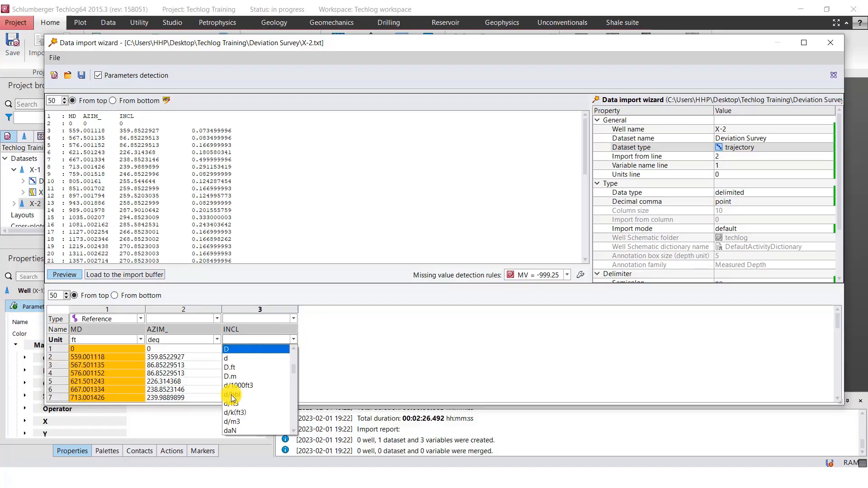
pyautogui.scroll(-1, 234, 402)
pyautogui.click(234, 387)
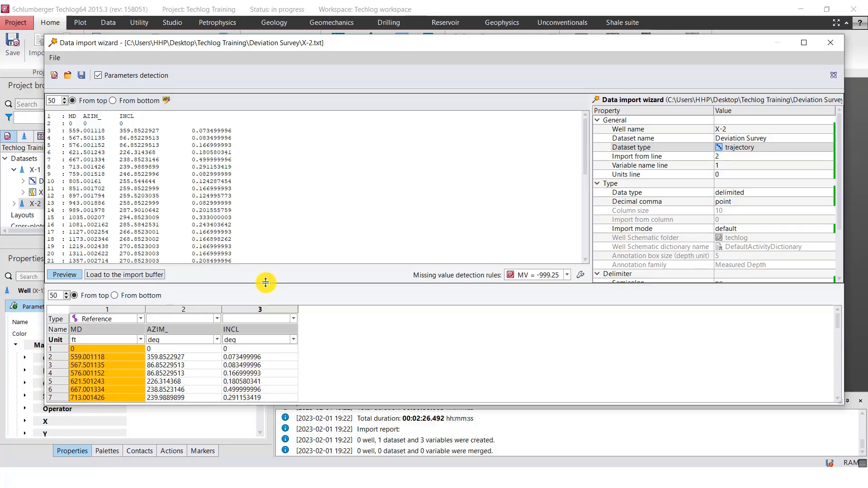
# Load X-2's deviation survey into the import buffer and inspect the variables in its dataset
pyautogui.click(58, 277)
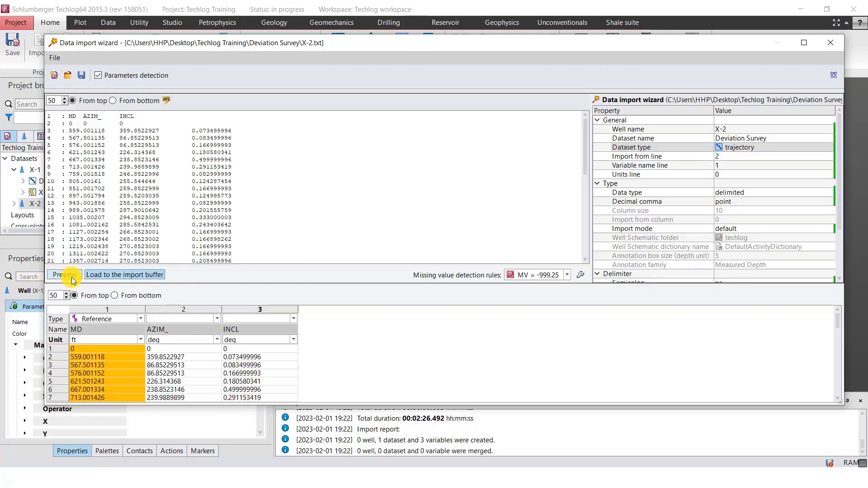
pyautogui.click(132, 275)
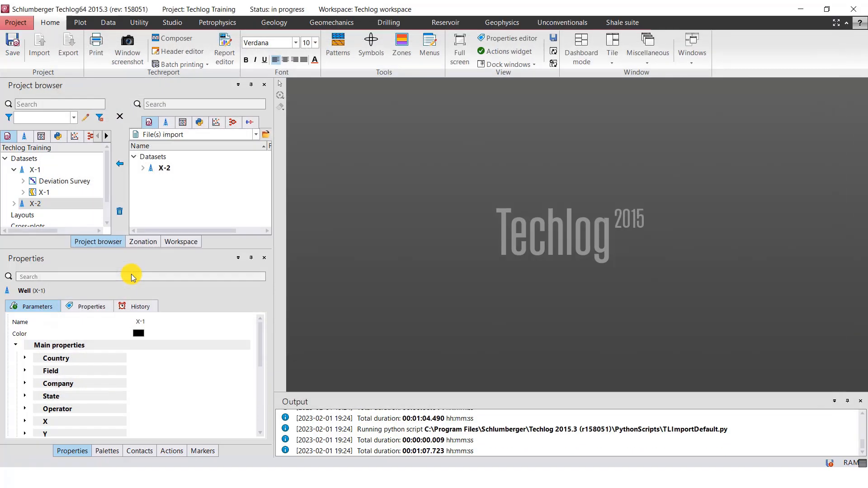
pyautogui.click(143, 168)
pyautogui.click(152, 179)
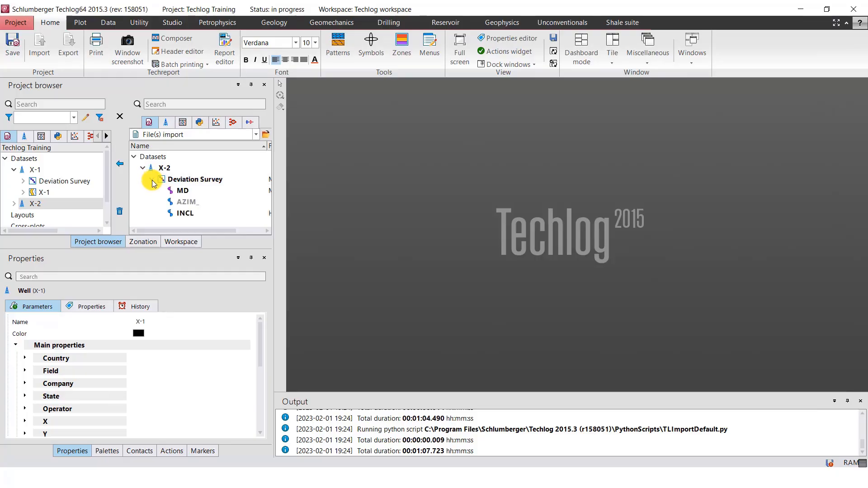
pyautogui.click(152, 180)
# Transfer the buffered X-2 well with its Deviation Survey dataset into the Techlog Training project
pyautogui.click(142, 168)
pyautogui.click(143, 168)
pyautogui.click(168, 170)
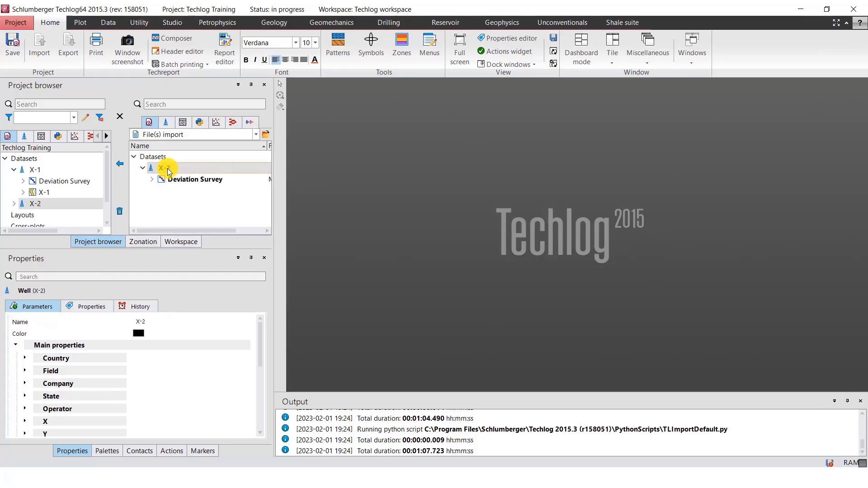
pyautogui.click(143, 167)
pyautogui.click(143, 167)
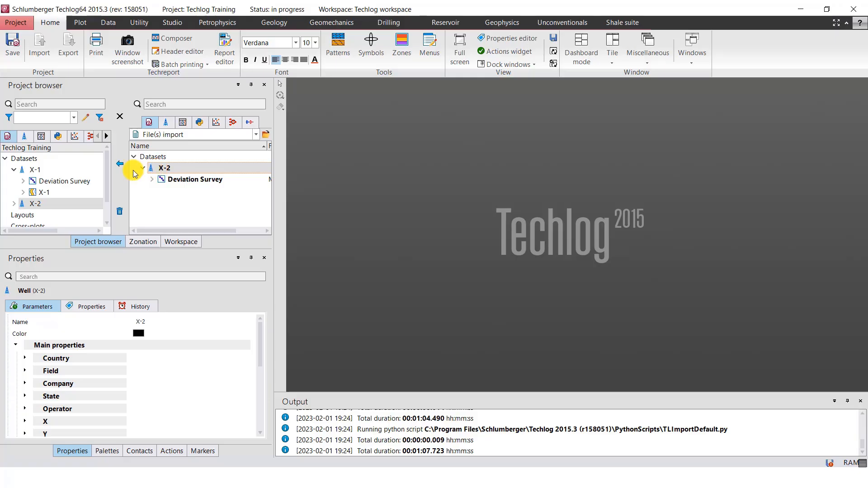
pyautogui.click(120, 165)
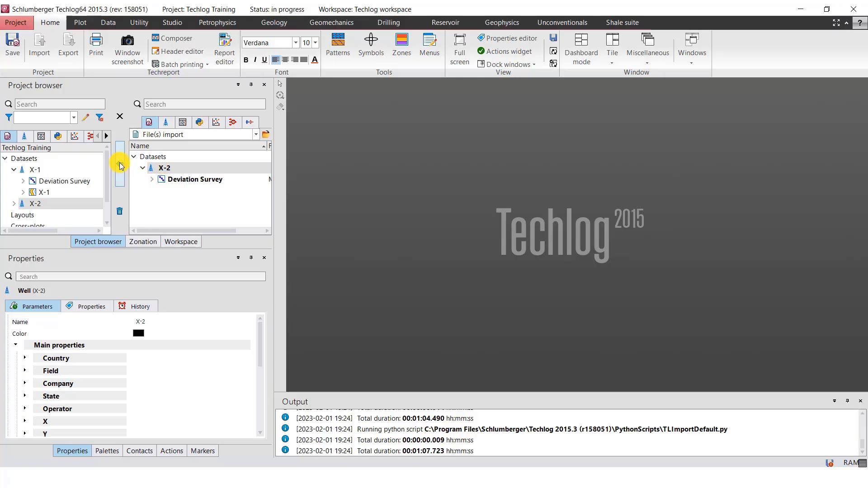
# Expand well X-2 in the project tree and delete its copy from the import buffer
pyautogui.click(15, 182)
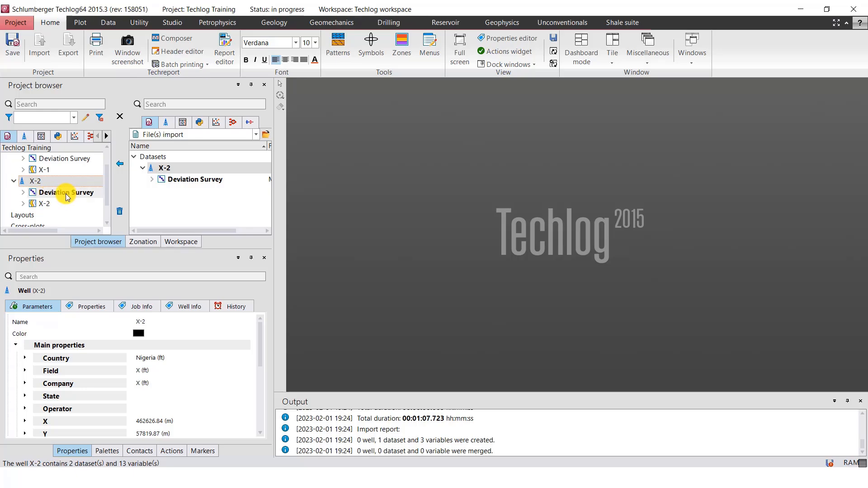
pyautogui.click(149, 167)
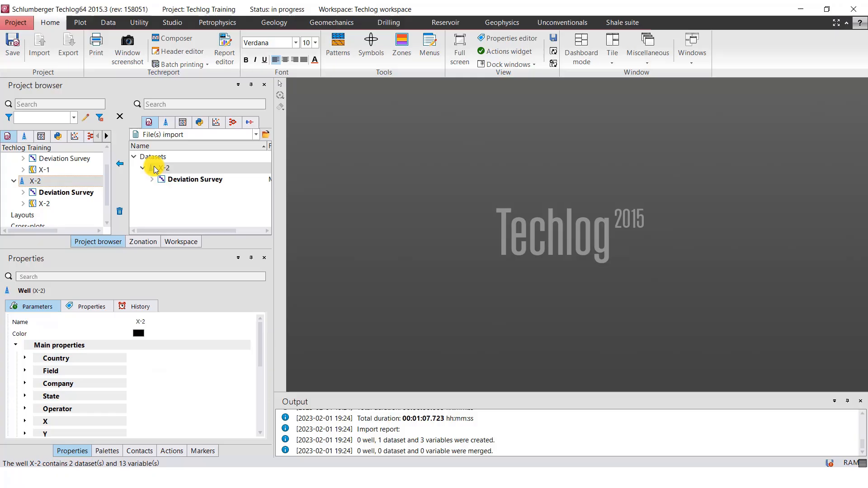
pyautogui.click(121, 212)
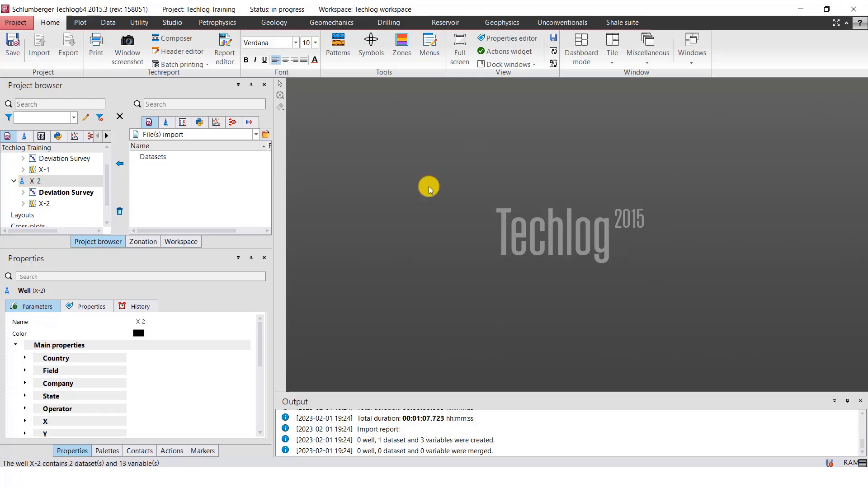